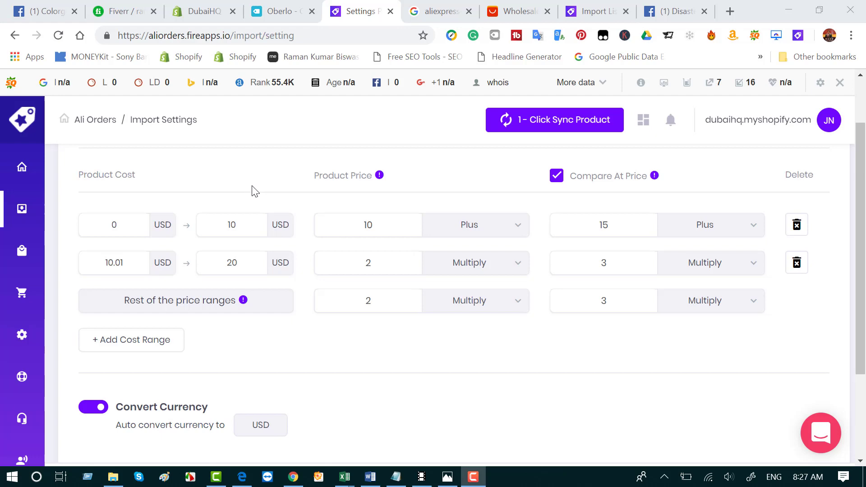
- Switch to the Oberlo pricing rules and look through the store's installed apps in Shopify
{"action": "left_click", "coordinate": [275, 11]}
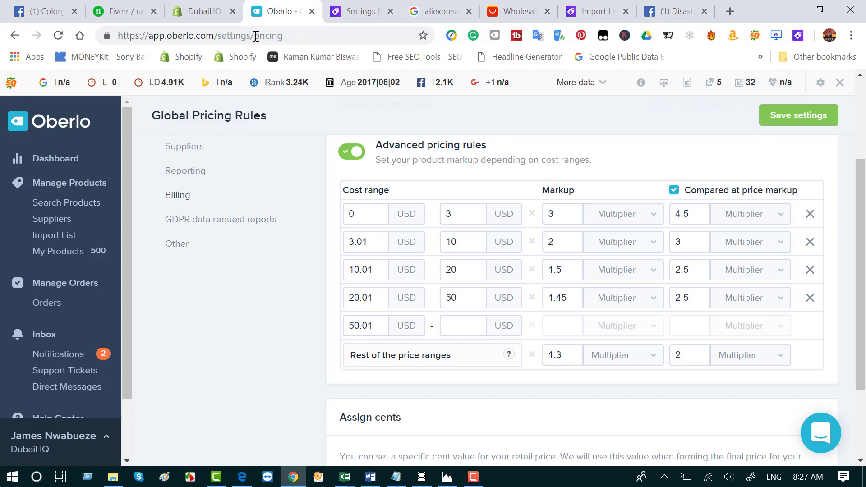
{"action": "left_click", "coordinate": [181, 12]}
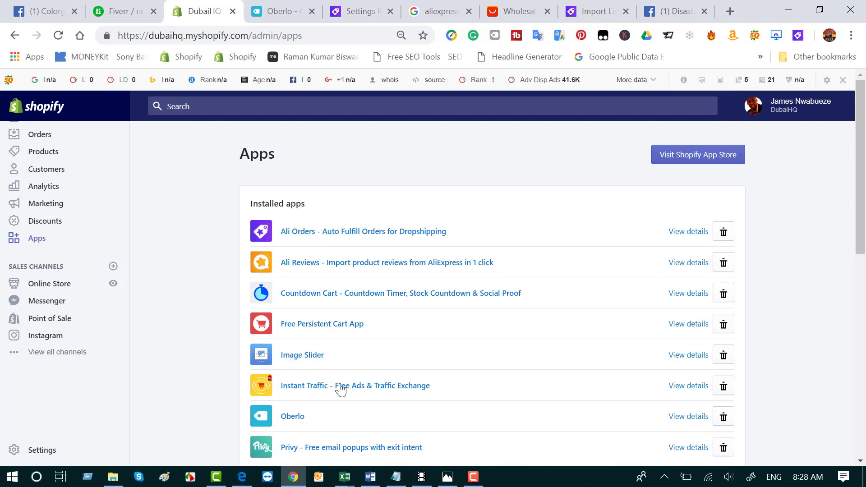
{"action": "scroll", "coordinate": [333, 384], "scroll_direction": "down", "scroll_amount": 1}
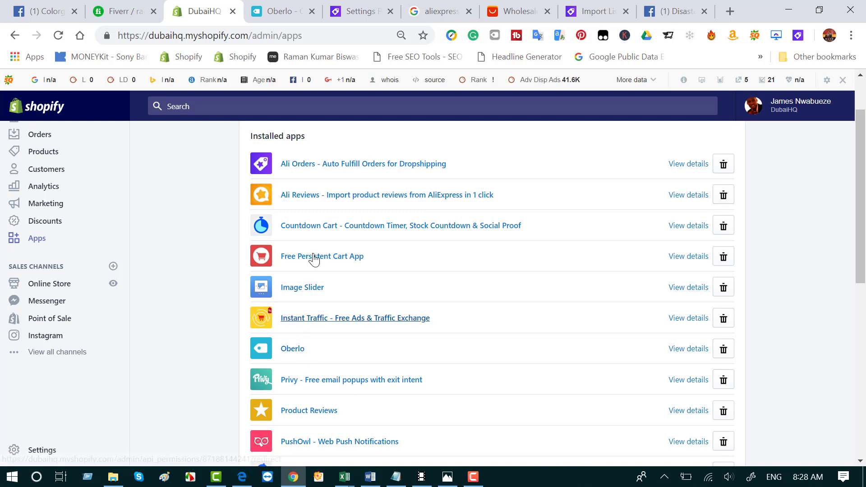
{"action": "scroll", "coordinate": [316, 248], "scroll_direction": "up", "scroll_amount": 2}
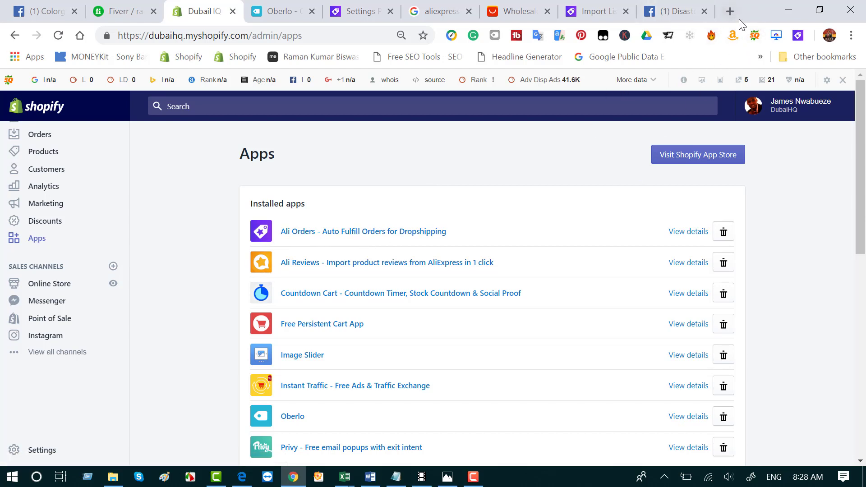
- Search Google for "ali orders chrome extension" and open the Ali Orders listing in the Chrome Web Store
{"action": "left_click", "coordinate": [730, 12]}
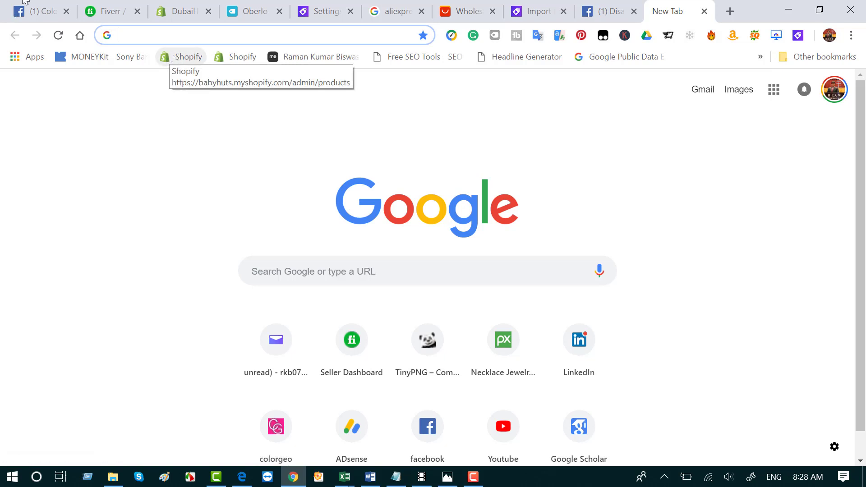
{"action": "type", "text": "ali orde"}
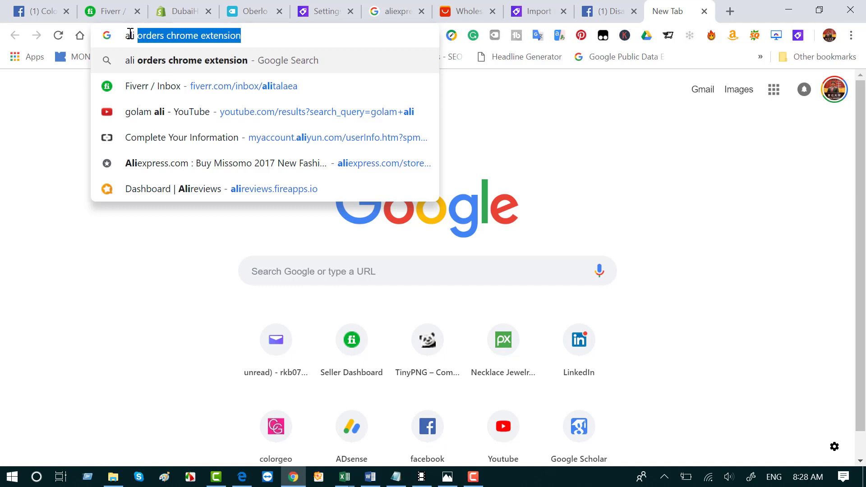
{"action": "type", "text": "r"}
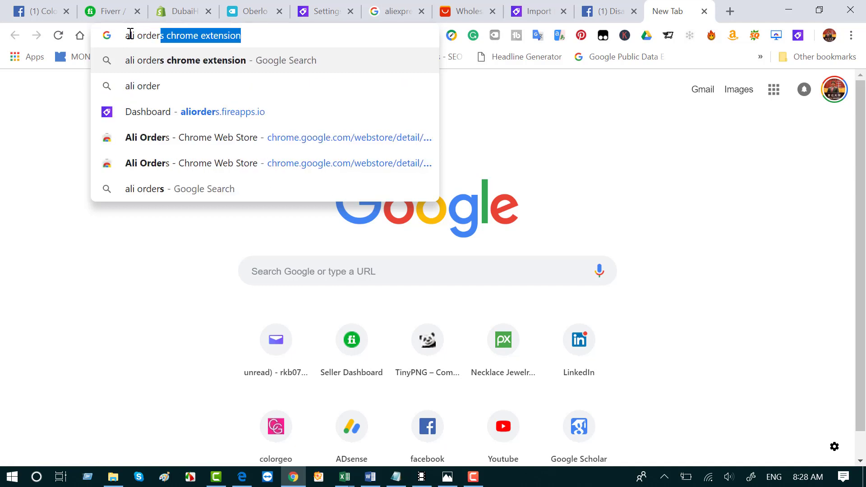
{"action": "key", "text": "Return"}
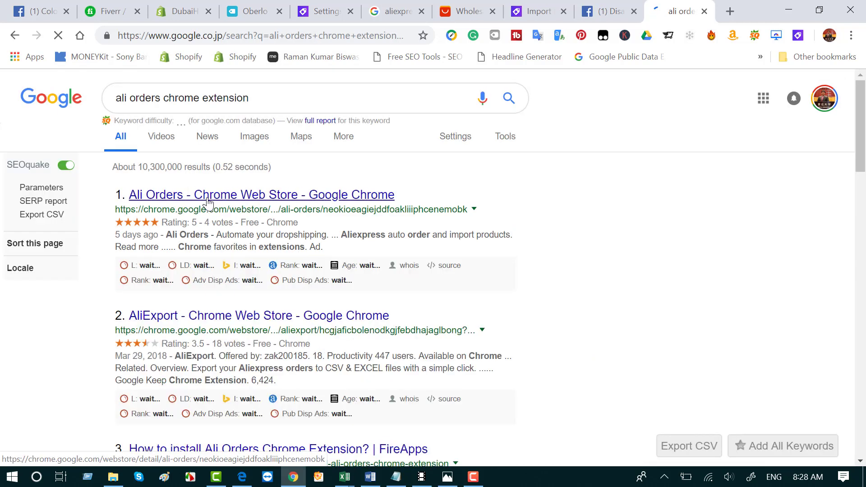
{"action": "left_click", "coordinate": [211, 197]}
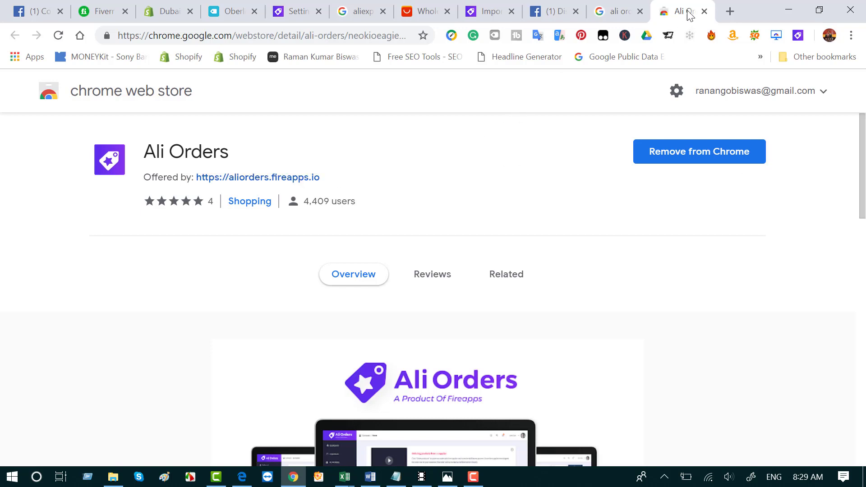
- Examine the ePacket shipping and processing-time labels on the products in the AliExpress gift search results
{"action": "left_click", "coordinate": [424, 16]}
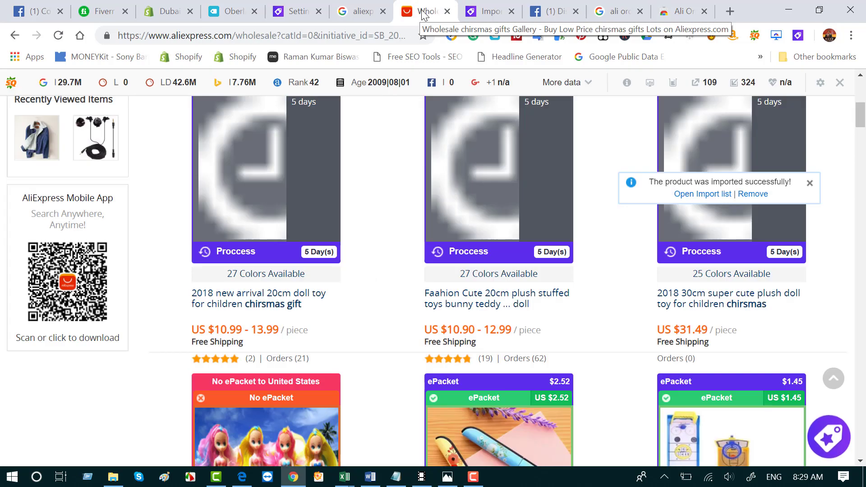
{"action": "scroll", "coordinate": [370, 262], "scroll_direction": "up", "scroll_amount": 7}
{"action": "scroll", "coordinate": [366, 270], "scroll_direction": "down", "scroll_amount": 4}
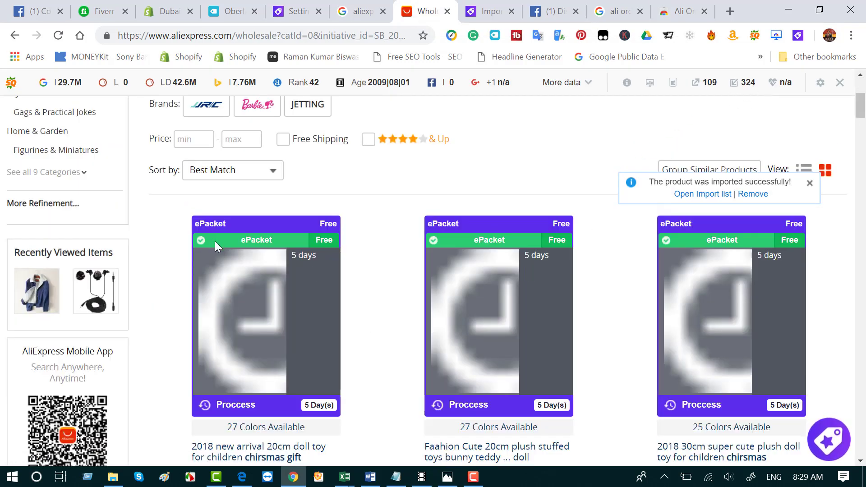
{"action": "mouse_move", "coordinate": [251, 240]}
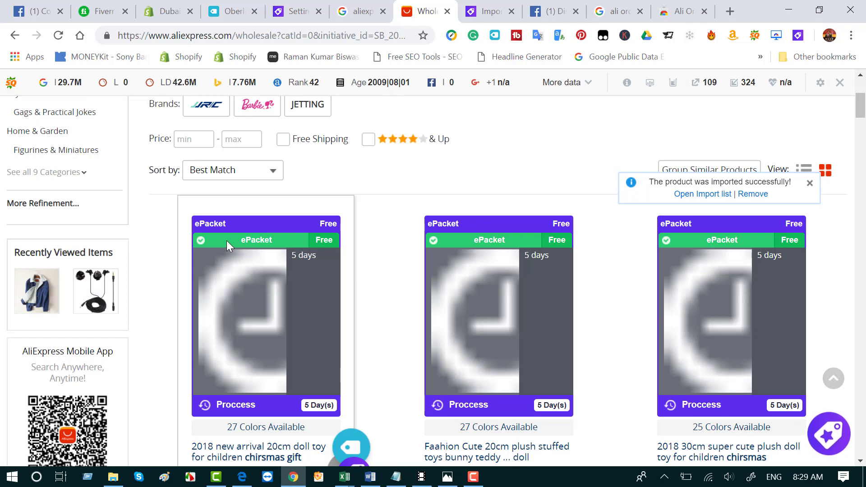
{"action": "scroll", "coordinate": [266, 215], "scroll_direction": "down", "scroll_amount": 1}
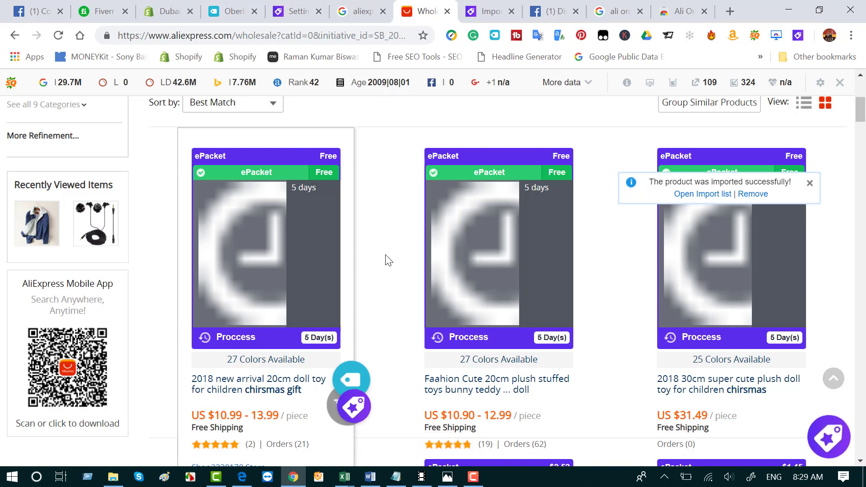
{"action": "scroll", "coordinate": [432, 269], "scroll_direction": "up", "scroll_amount": 1}
{"action": "scroll", "coordinate": [294, 230], "scroll_direction": "up", "scroll_amount": 3}
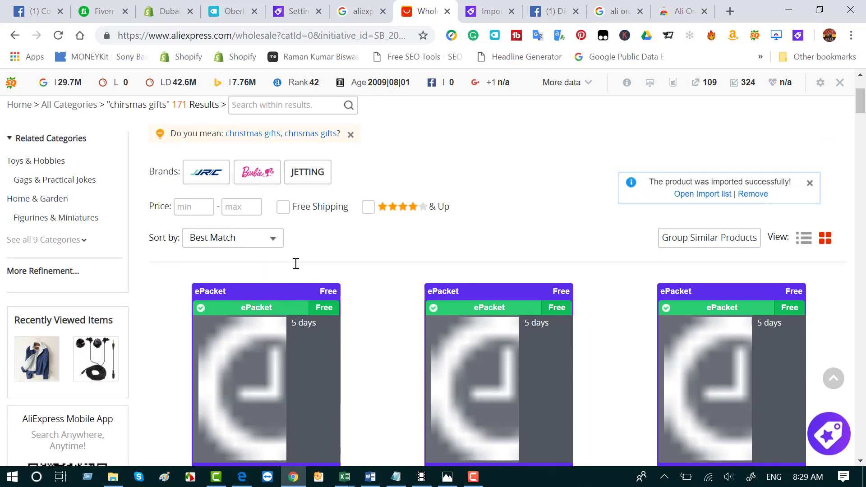
{"action": "scroll", "coordinate": [294, 263], "scroll_direction": "down", "scroll_amount": 5}
{"action": "scroll", "coordinate": [530, 351], "scroll_direction": "down", "scroll_amount": 3}
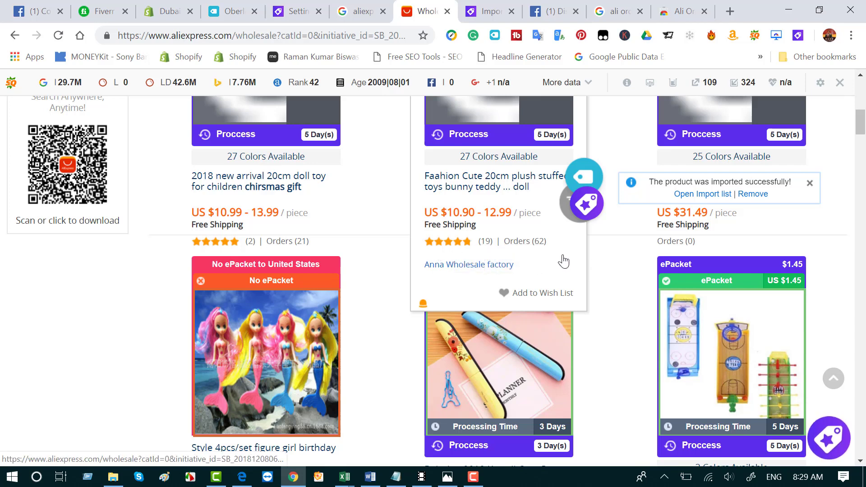
- Try to import the 20cm plush stuffed bunny teddy doll with Ali Orders and dismiss the notice
{"action": "scroll", "coordinate": [498, 218], "scroll_direction": "up", "scroll_amount": 3}
{"action": "scroll", "coordinate": [487, 144], "scroll_direction": "up", "scroll_amount": 2}
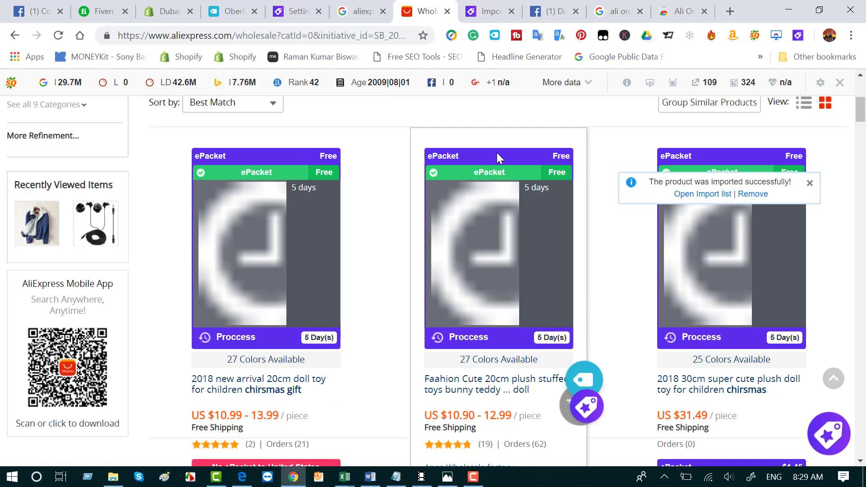
{"action": "left_click", "coordinate": [586, 416]}
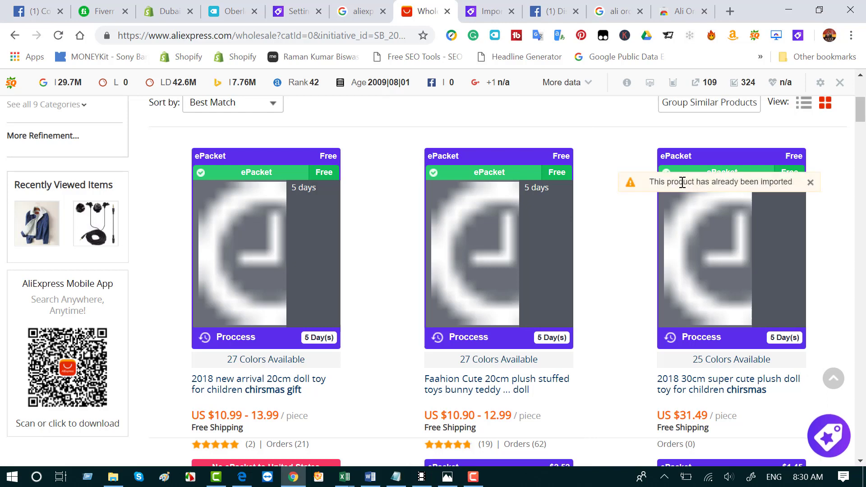
{"action": "left_click", "coordinate": [810, 183]}
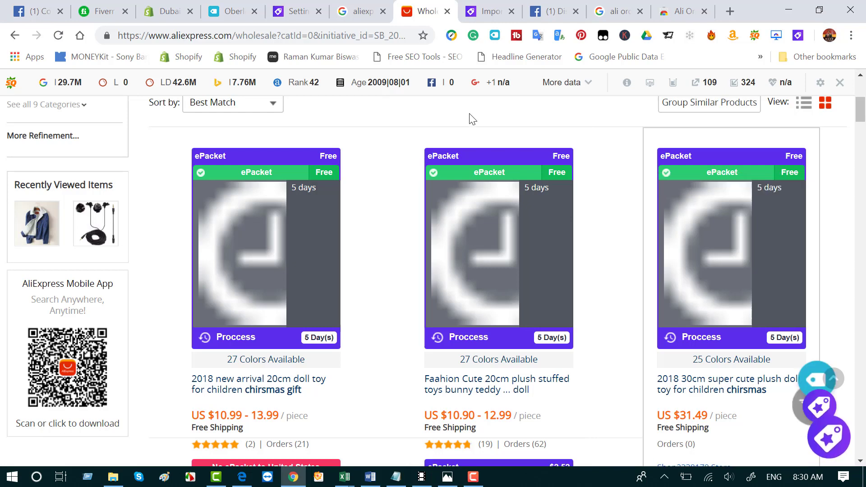
- Switch to Ali Orders, look over the pricing rule and currency conversion, and reopen Import Settings
{"action": "left_click", "coordinate": [291, 15]}
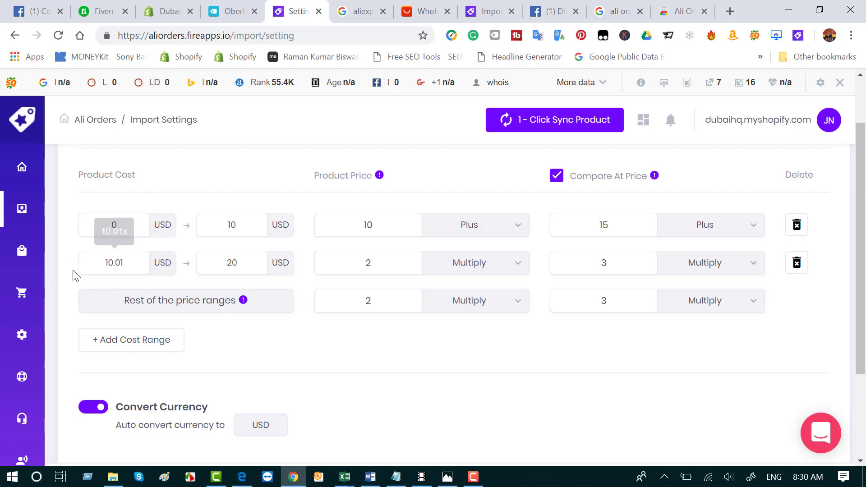
{"action": "scroll", "coordinate": [281, 305], "scroll_direction": "down", "scroll_amount": 3}
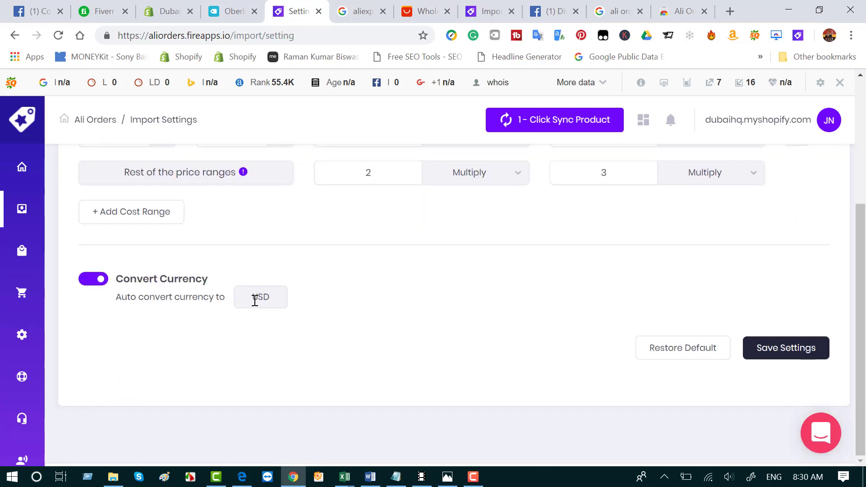
{"action": "scroll", "coordinate": [255, 301], "scroll_direction": "up", "scroll_amount": 5}
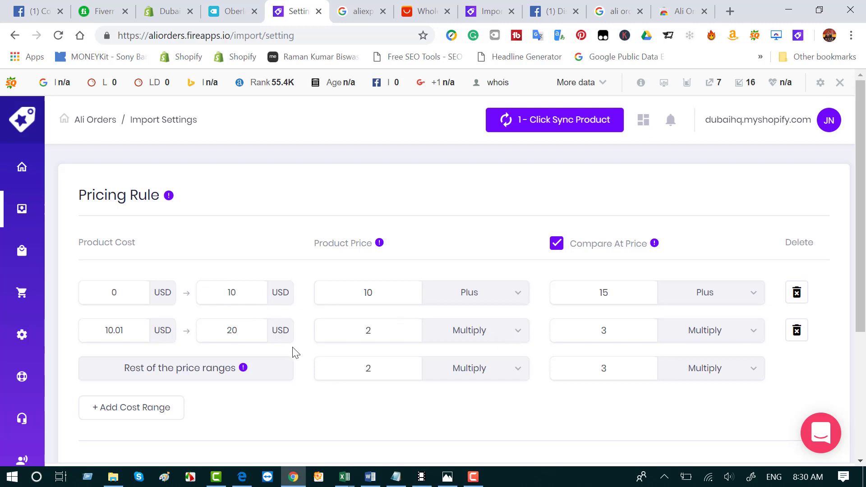
{"action": "scroll", "coordinate": [294, 352], "scroll_direction": "down", "scroll_amount": 2}
{"action": "mouse_move", "coordinate": [27, 261]}
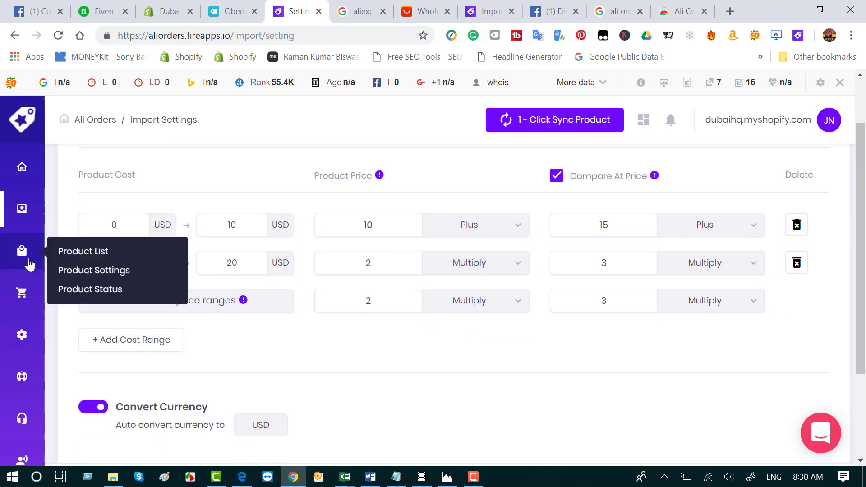
{"action": "mouse_move", "coordinate": [21, 216]}
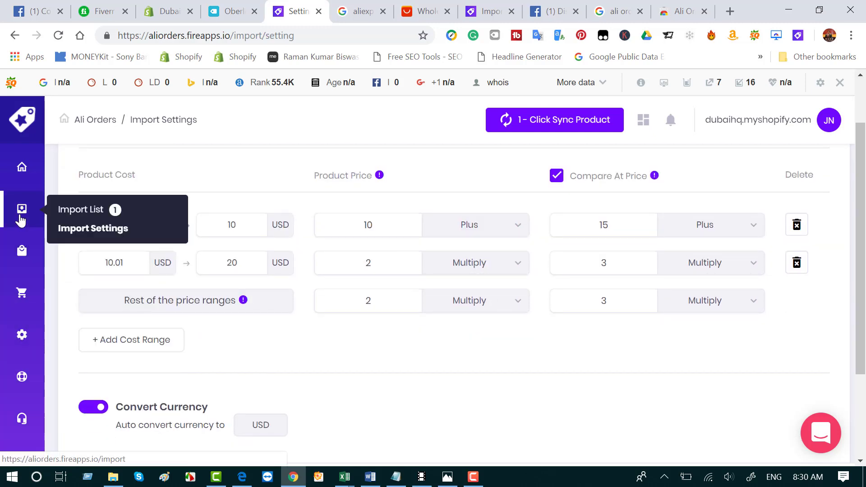
{"action": "left_click", "coordinate": [78, 232]}
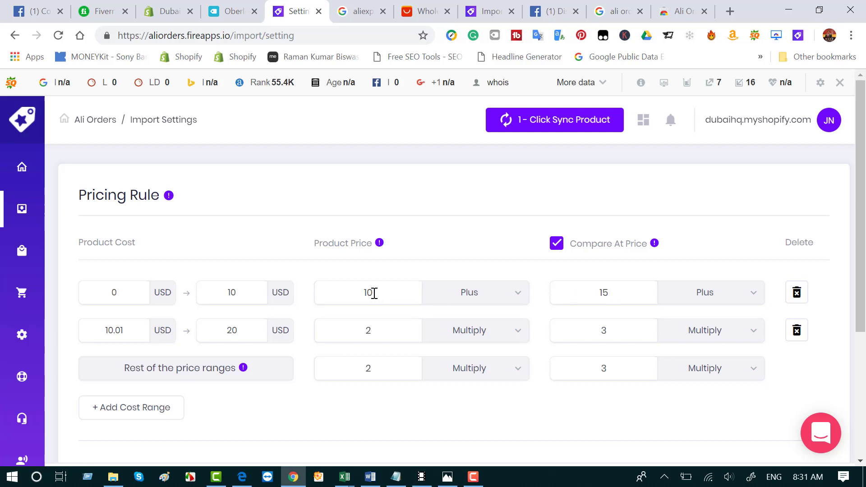
- Check the product price and compare-at price of the first cost range in the Ali Orders pricing rule
{"action": "left_click_drag", "start_coordinate": [363, 294], "coordinate": [383, 292]}
{"action": "left_click_drag", "start_coordinate": [597, 292], "coordinate": [612, 292]}
{"action": "left_click", "coordinate": [620, 294]}
{"action": "left_click_drag", "start_coordinate": [621, 293], "coordinate": [596, 293]}
{"action": "left_click", "coordinate": [618, 291]}
- Open Global Pricing Rules from the Oberlo settings and review the cost ranges, markups and cents options
{"action": "left_click", "coordinate": [228, 13]}
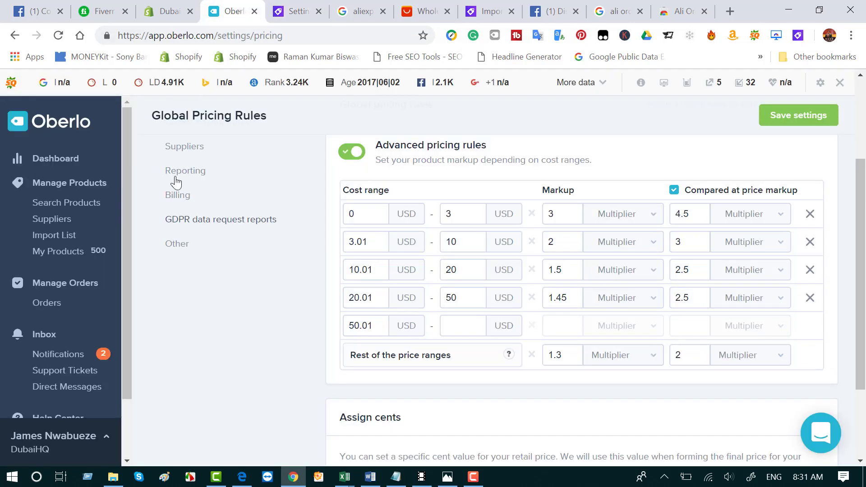
{"action": "scroll", "coordinate": [50, 378], "scroll_direction": "down", "scroll_amount": 4}
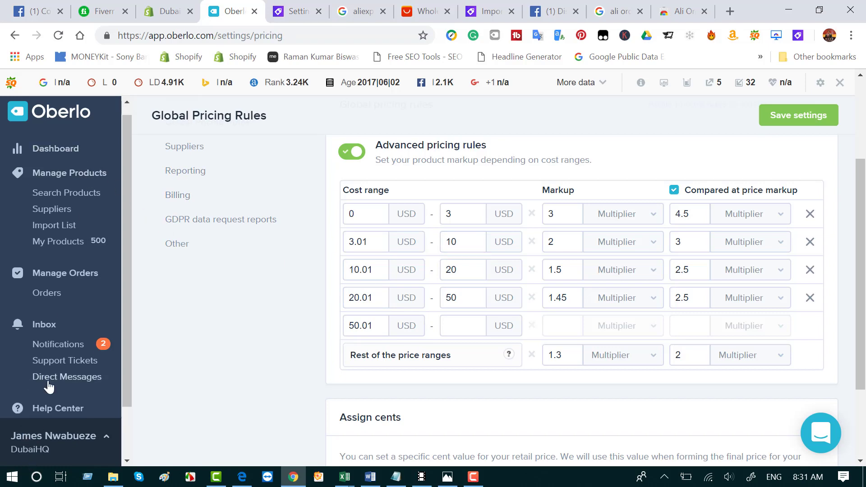
{"action": "left_click", "coordinate": [52, 397]}
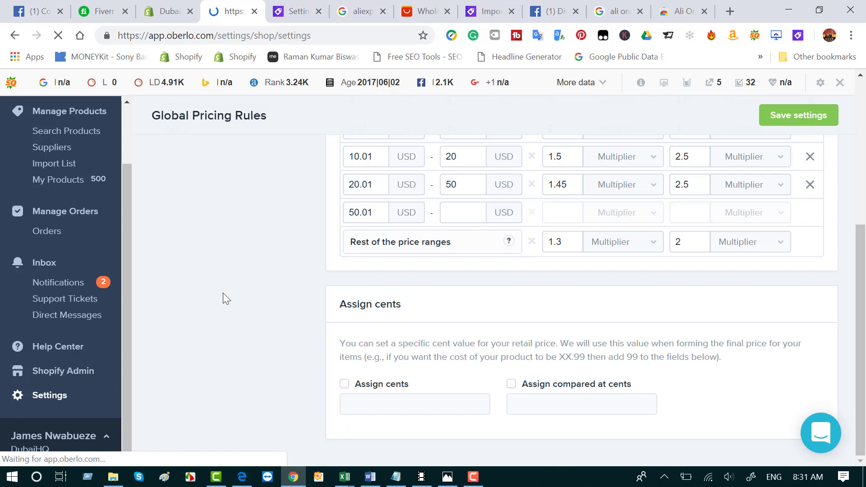
{"action": "scroll", "coordinate": [231, 271], "scroll_direction": "up", "scroll_amount": 5}
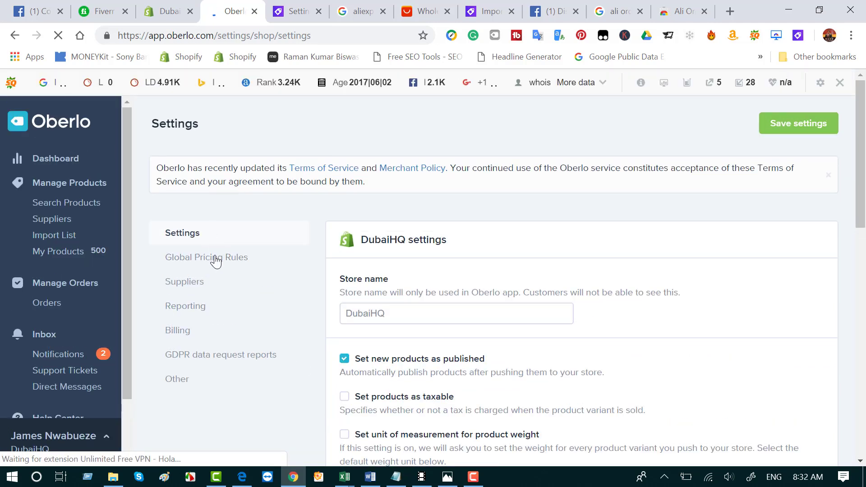
{"action": "left_click", "coordinate": [215, 261]}
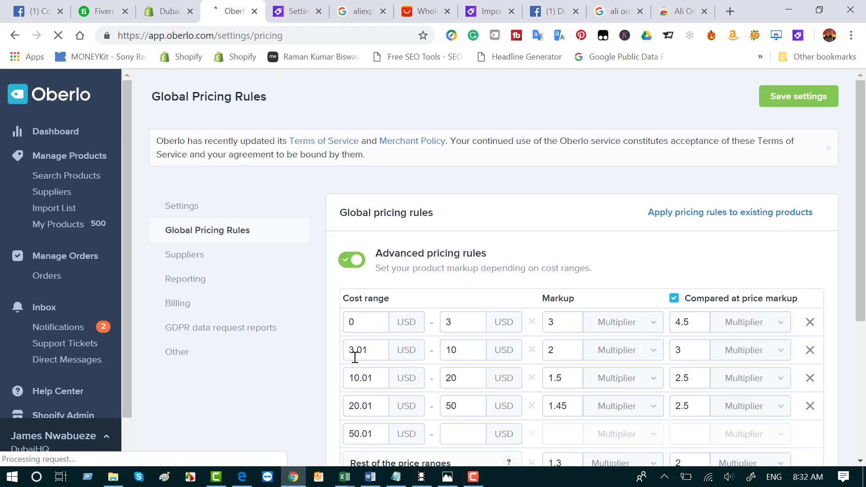
{"action": "scroll", "coordinate": [472, 381], "scroll_direction": "down", "scroll_amount": 2}
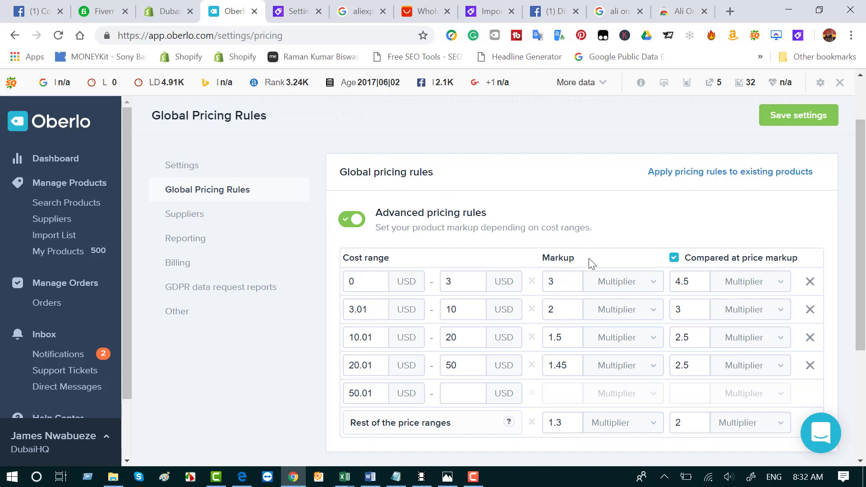
{"action": "scroll", "coordinate": [560, 334], "scroll_direction": "down", "scroll_amount": 3}
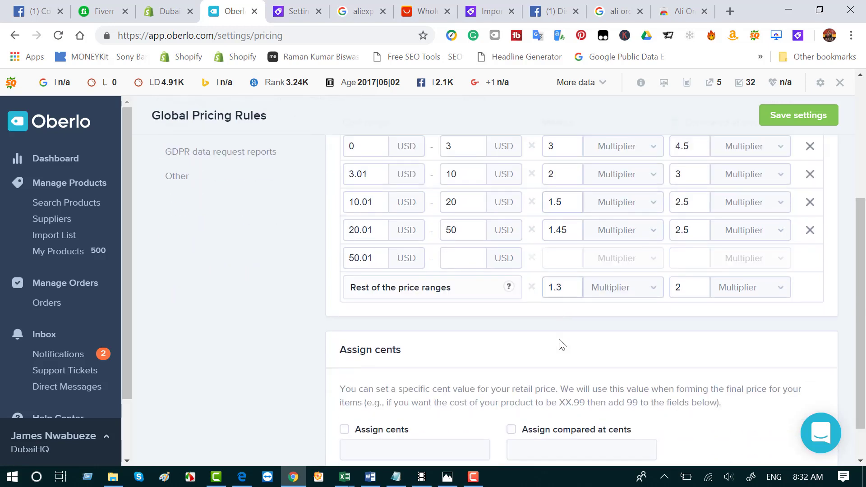
{"action": "scroll", "coordinate": [496, 222], "scroll_direction": "up", "scroll_amount": 3}
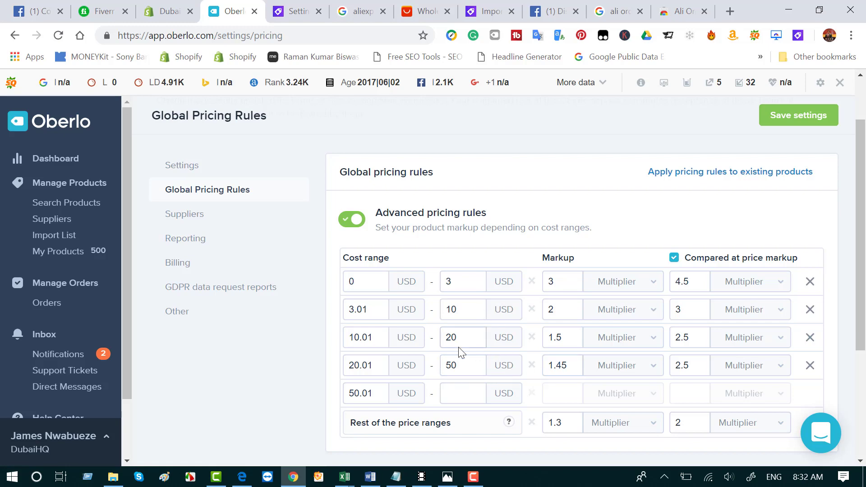
- Switch to the Ali Orders import settings and set the first cost range's upper limit to 3 USD
{"action": "left_click", "coordinate": [296, 13]}
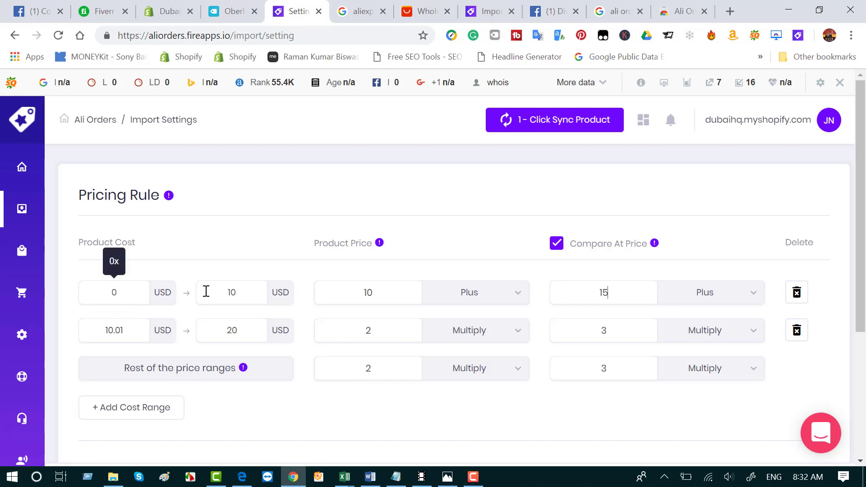
{"action": "left_click_drag", "start_coordinate": [239, 290], "coordinate": [221, 293]}
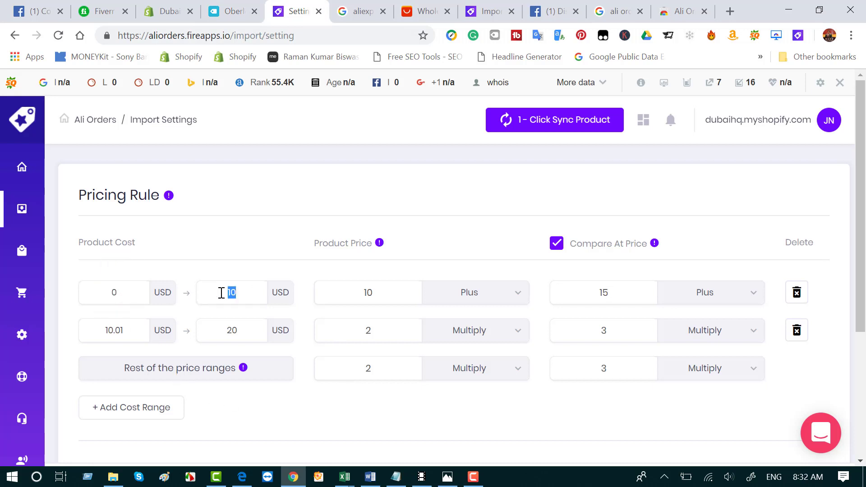
{"action": "type", "text": "3"}
- Set the first cost range's product price to Multiply by 3, following Oberlo's markup
{"action": "double_click", "coordinate": [342, 293]}
{"action": "left_click", "coordinate": [228, 12]}
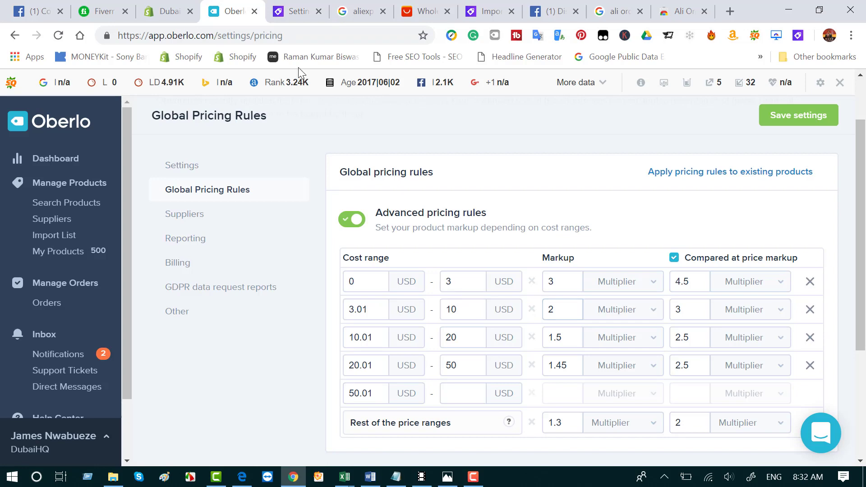
{"action": "key", "text": "ctrl+Tab"}
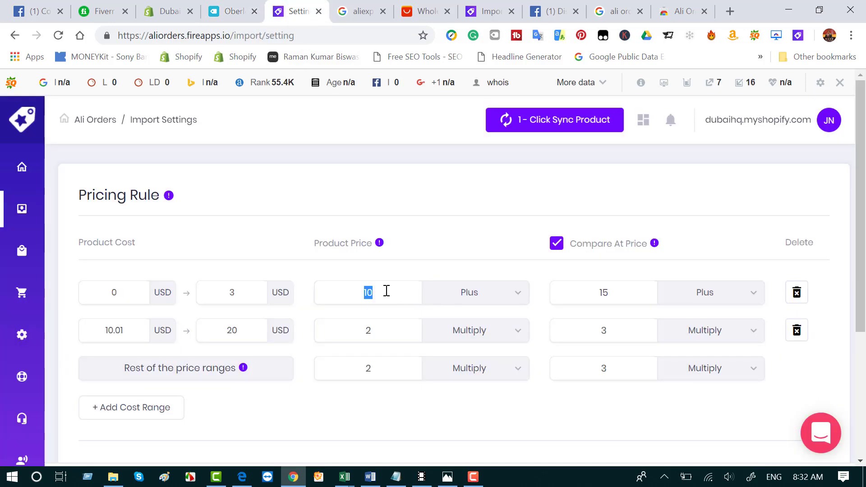
{"action": "type", "text": "3"}
{"action": "left_click", "coordinate": [518, 296]}
{"action": "left_click", "coordinate": [456, 315]}
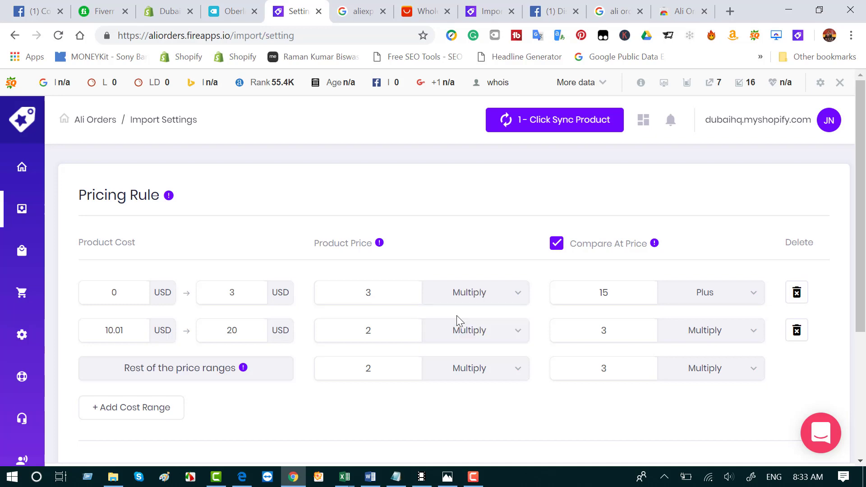
- Look up Oberlo's compared-at markup and set the first range's compare-at price in Ali Orders to Multiply by 4.5
{"action": "left_click", "coordinate": [225, 11]}
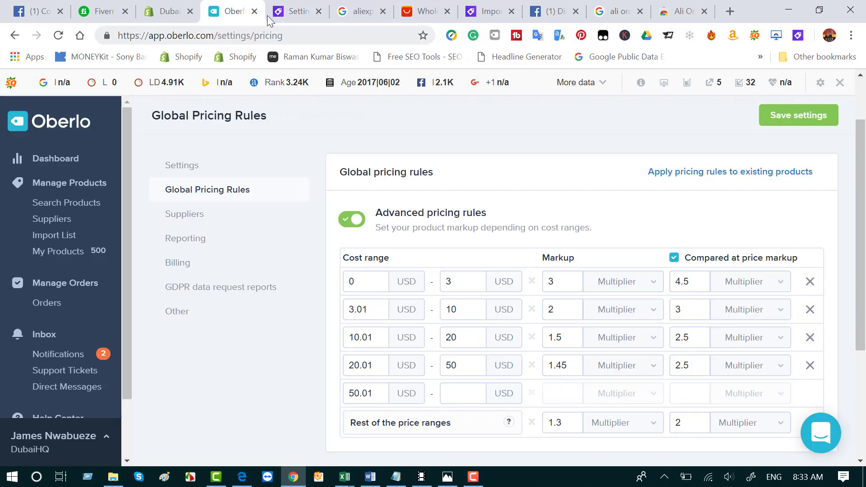
{"action": "left_click", "coordinate": [297, 14]}
{"action": "double_click", "coordinate": [581, 296]}
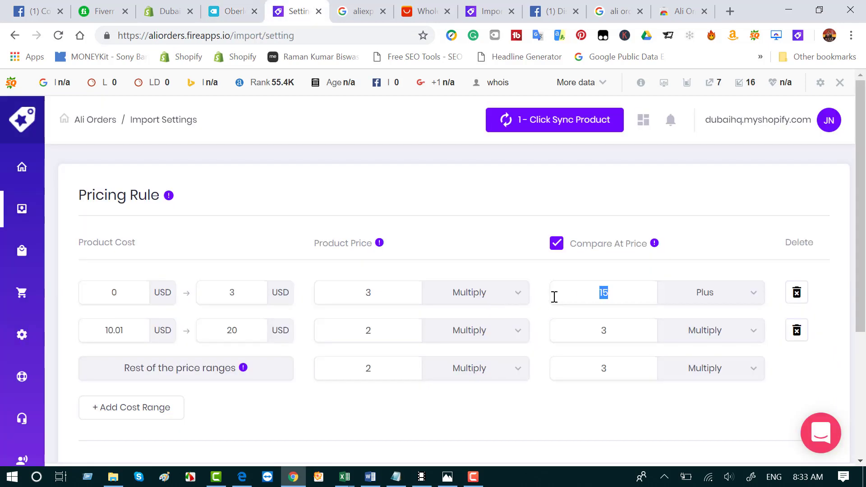
{"action": "type", "text": "4."}
{"action": "left_click", "coordinate": [751, 298]}
{"action": "left_click", "coordinate": [686, 317]}
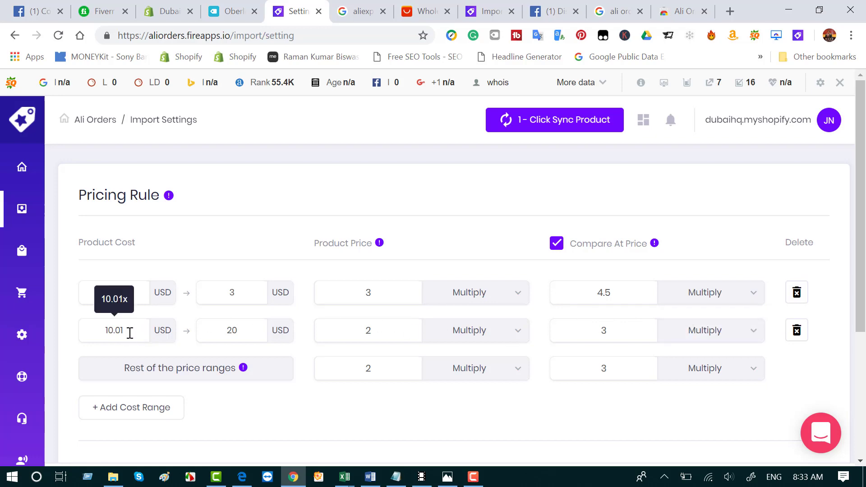
- Check Oberlo's second cost range and set the second range in Ali Orders to 3.01–10 USD
{"action": "left_click", "coordinate": [232, 14]}
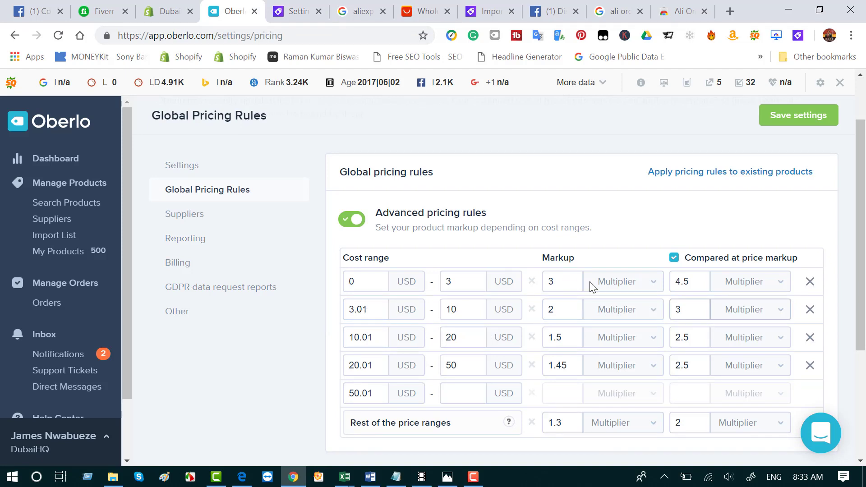
{"action": "key", "text": "ctrl+Tab"}
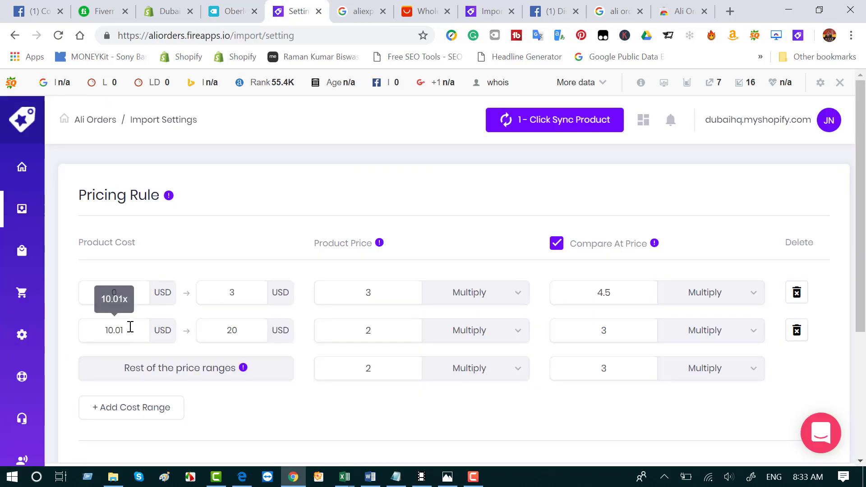
{"action": "left_click_drag", "start_coordinate": [130, 329], "coordinate": [94, 331]}
{"action": "type", "text": "3"}
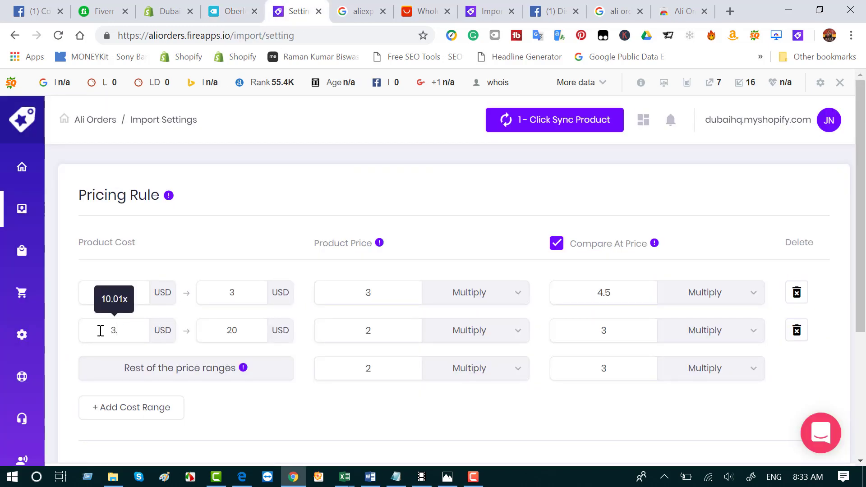
{"action": "type", "text": ".01"}
{"action": "left_click_drag", "start_coordinate": [239, 331], "coordinate": [209, 324]}
{"action": "type", "text": "10"}
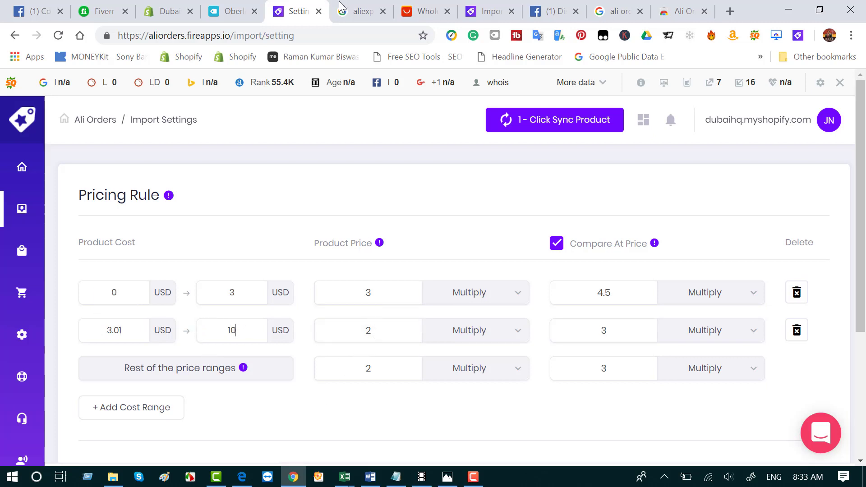
- Compare the second cost range's product price and compare-at multipliers in Ali Orders with Oberlo's values
{"action": "left_click", "coordinate": [227, 13]}
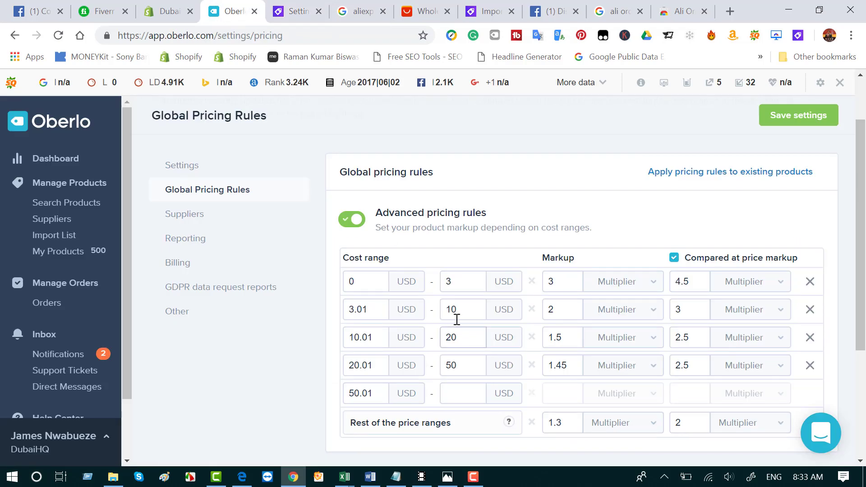
{"action": "left_click", "coordinate": [292, 13]}
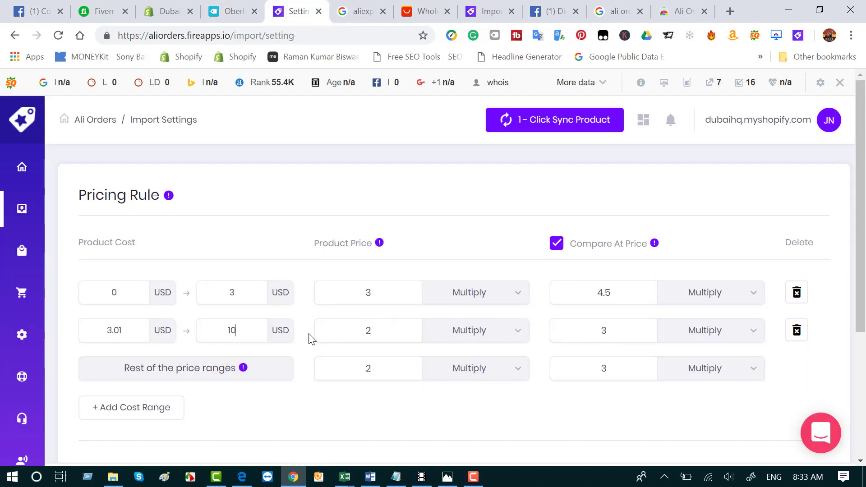
{"action": "double_click", "coordinate": [604, 330]}
- Add another cost range to the Ali Orders pricing rule and save the import settings
{"action": "left_click", "coordinate": [144, 409]}
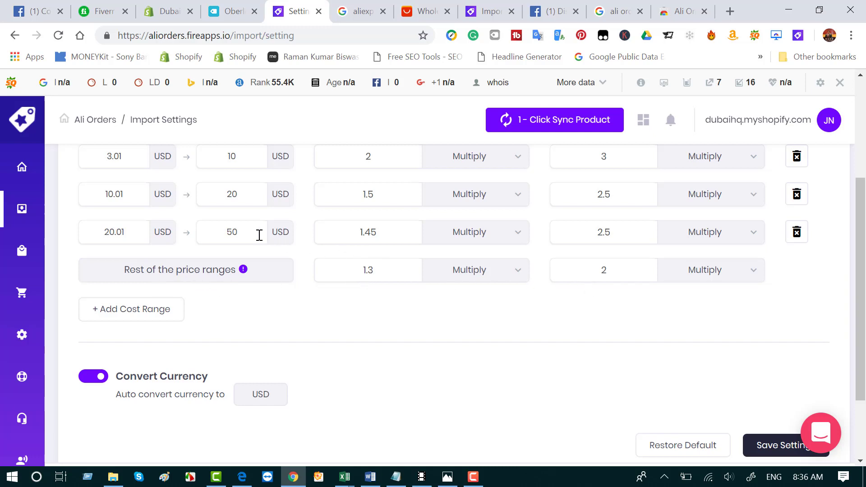
{"action": "scroll", "coordinate": [722, 343], "scroll_direction": "down", "scroll_amount": 2}
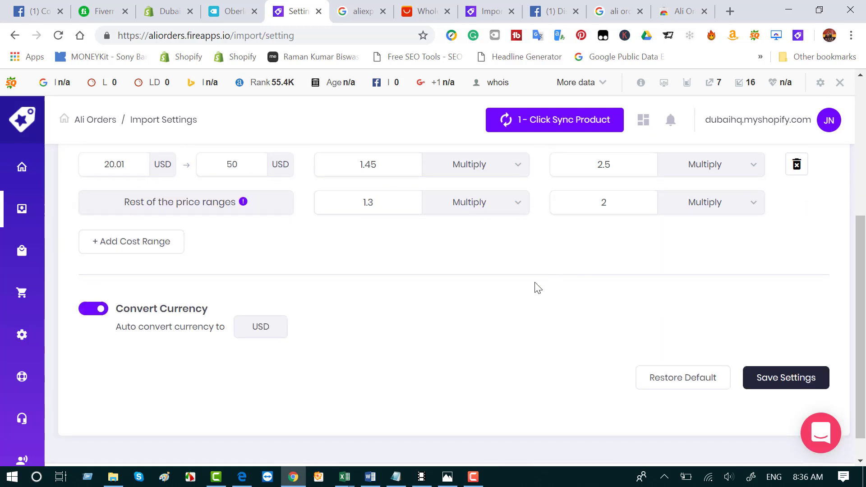
{"action": "left_click", "coordinate": [767, 380]}
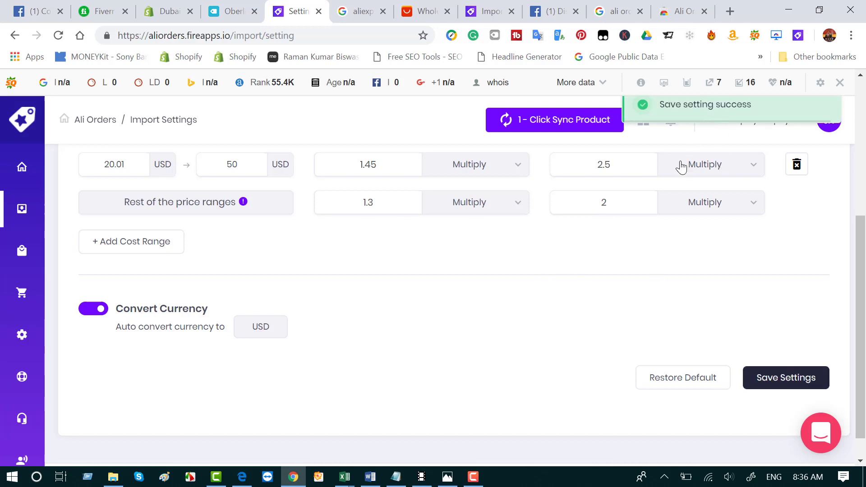
{"action": "scroll", "coordinate": [683, 164], "scroll_direction": "up", "scroll_amount": 3}
{"action": "scroll", "coordinate": [392, 283], "scroll_direction": "up", "scroll_amount": 2}
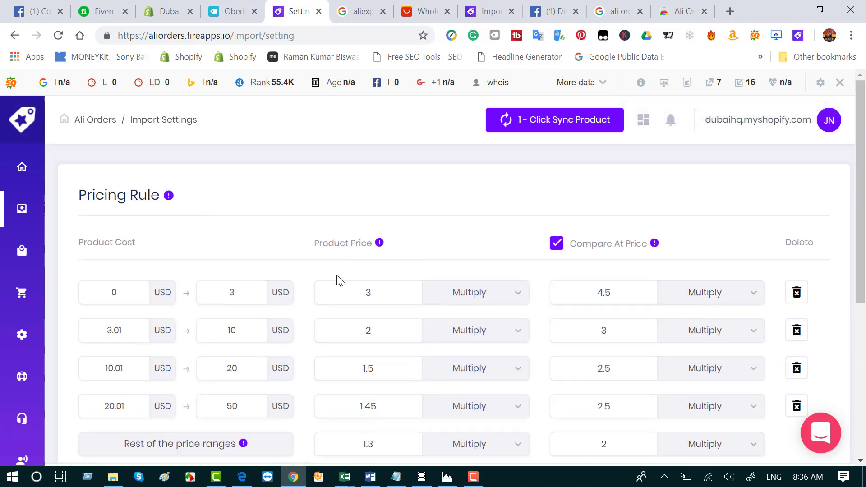
- Switch to the AliExpress search results and import the Women Lovely Cat Headband with Ali Orders
{"action": "left_click", "coordinate": [421, 13]}
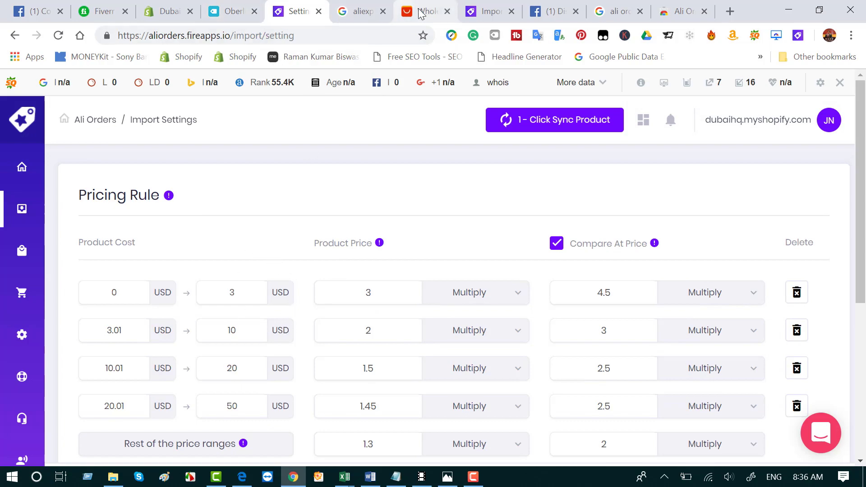
{"action": "scroll", "coordinate": [361, 328], "scroll_direction": "down", "scroll_amount": 20}
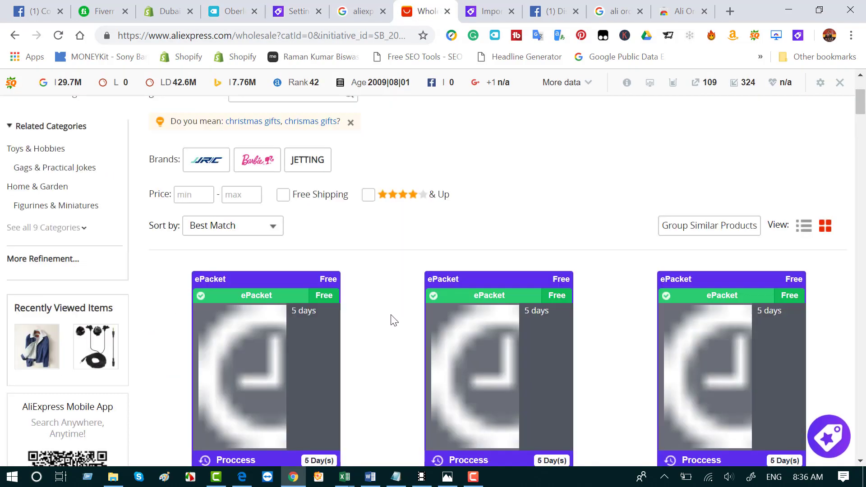
{"action": "scroll", "coordinate": [454, 339], "scroll_direction": "down", "scroll_amount": 5}
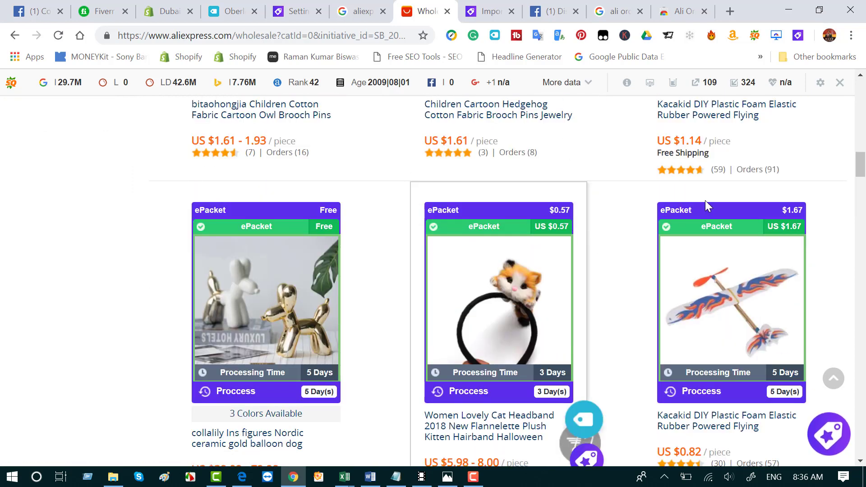
{"action": "scroll", "coordinate": [681, 227], "scroll_direction": "up", "scroll_amount": 4}
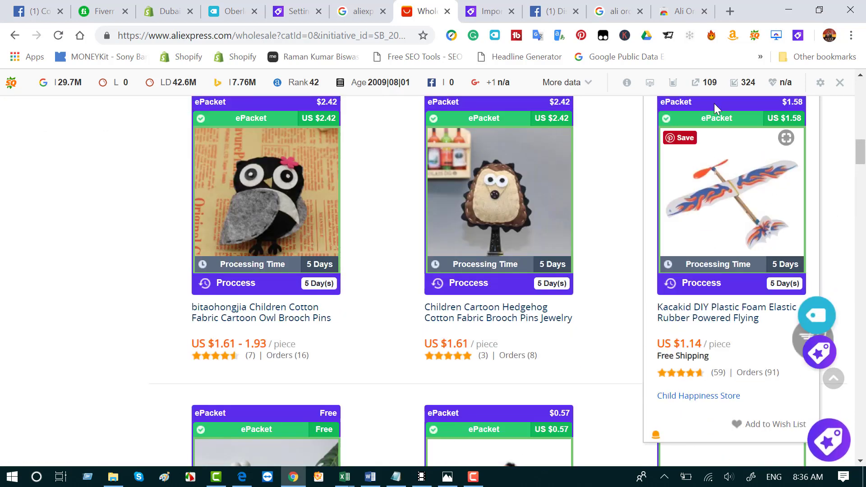
{"action": "scroll", "coordinate": [745, 245], "scroll_direction": "down", "scroll_amount": 1}
{"action": "scroll", "coordinate": [745, 244], "scroll_direction": "down", "scroll_amount": 6}
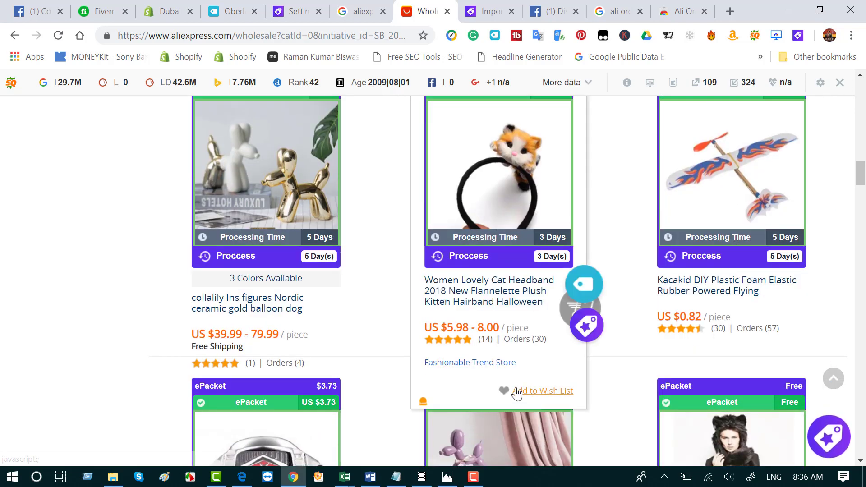
{"action": "scroll", "coordinate": [508, 354], "scroll_direction": "down", "scroll_amount": 3}
{"action": "scroll", "coordinate": [508, 230], "scroll_direction": "up", "scroll_amount": 3}
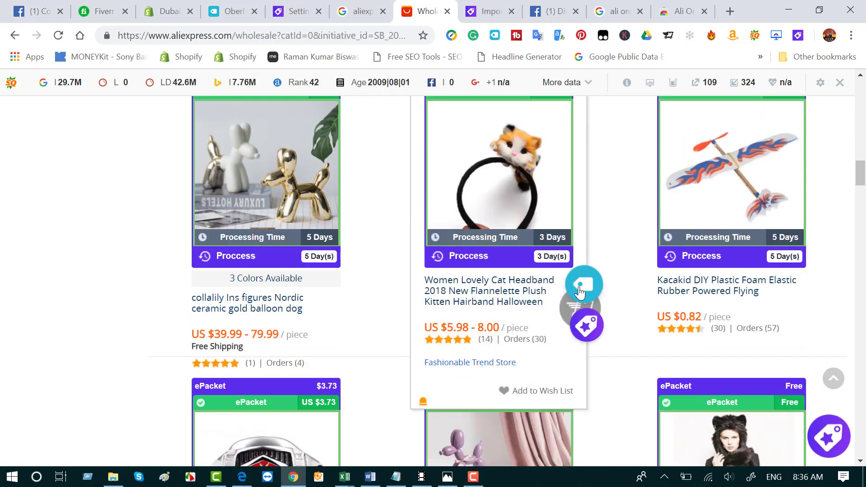
{"action": "left_click", "coordinate": [586, 325]}
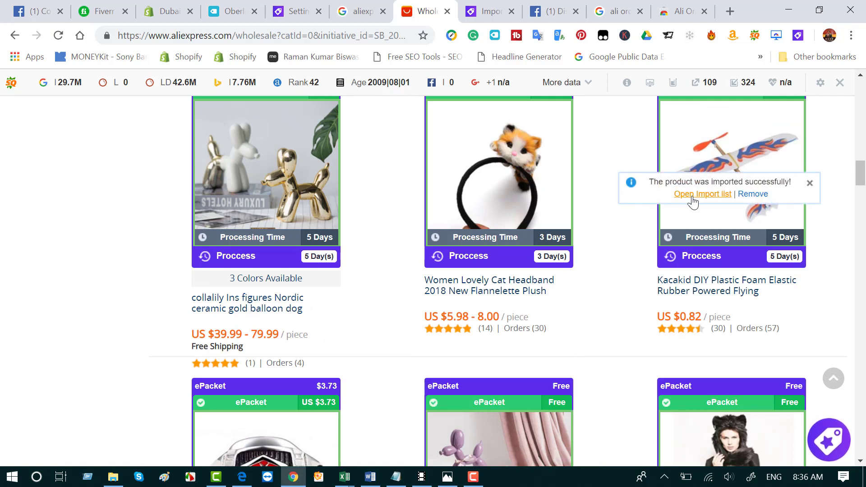
- Open the Ali Orders import list and look over the cat headband's product details
{"action": "left_click", "coordinate": [694, 194]}
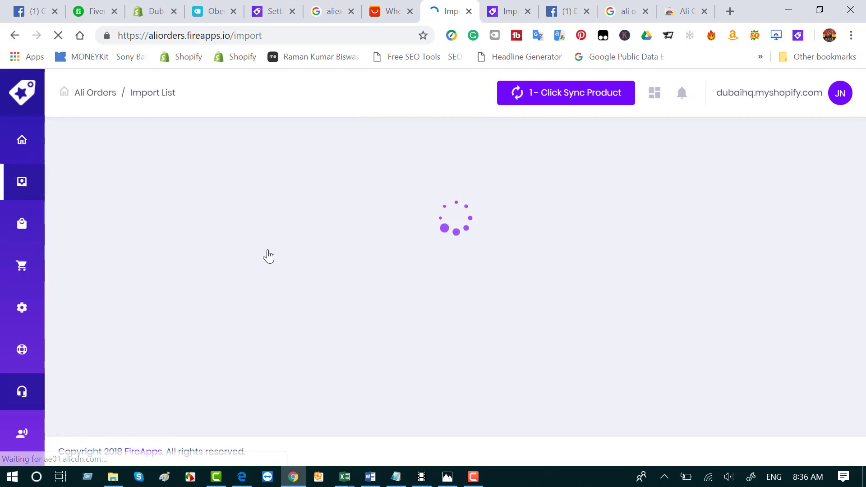
{"action": "scroll", "coordinate": [222, 339], "scroll_direction": "down", "scroll_amount": 3}
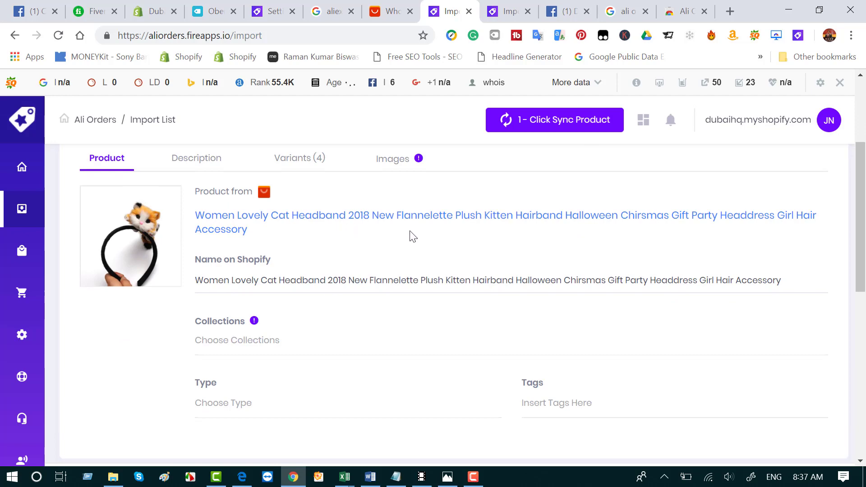
{"action": "scroll", "coordinate": [446, 277], "scroll_direction": "down", "scroll_amount": 2}
{"action": "scroll", "coordinate": [369, 266], "scroll_direction": "up", "scroll_amount": 5}
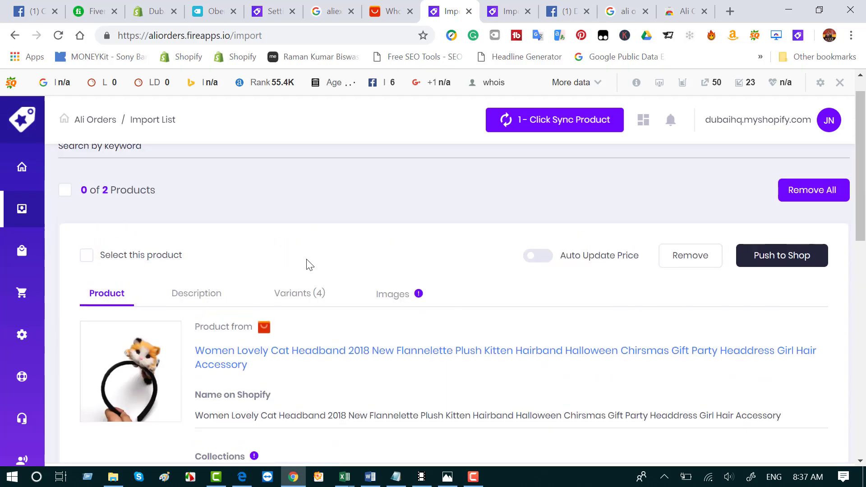
- Review the cat headband variants' costs, prices, profits and compare-at prices, deselecting and reselecting the variant shipped from China
{"action": "left_click", "coordinate": [292, 299]}
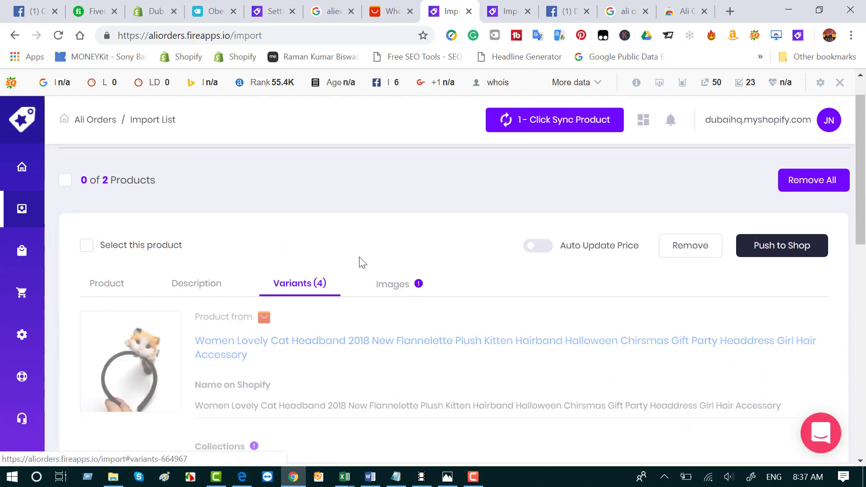
{"action": "scroll", "coordinate": [401, 358], "scroll_direction": "down", "scroll_amount": 3}
{"action": "scroll", "coordinate": [338, 322], "scroll_direction": "down", "scroll_amount": 2}
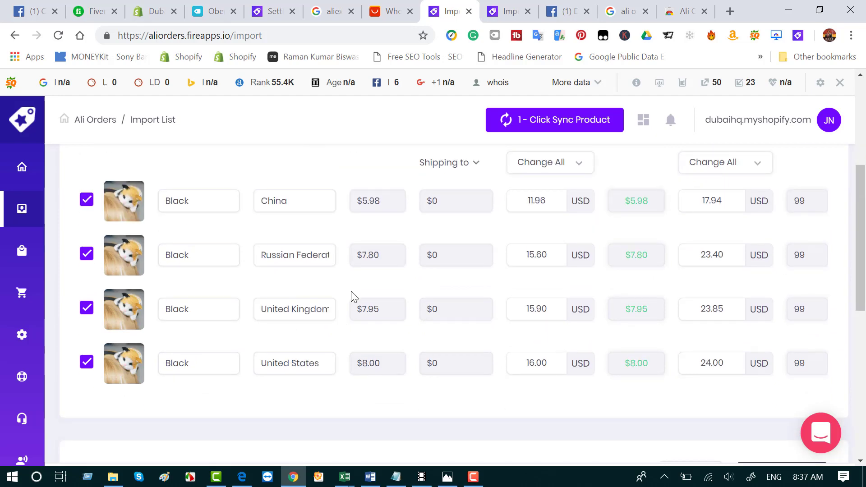
{"action": "scroll", "coordinate": [315, 333], "scroll_direction": "up", "scroll_amount": 3}
{"action": "scroll", "coordinate": [331, 381], "scroll_direction": "down", "scroll_amount": 2}
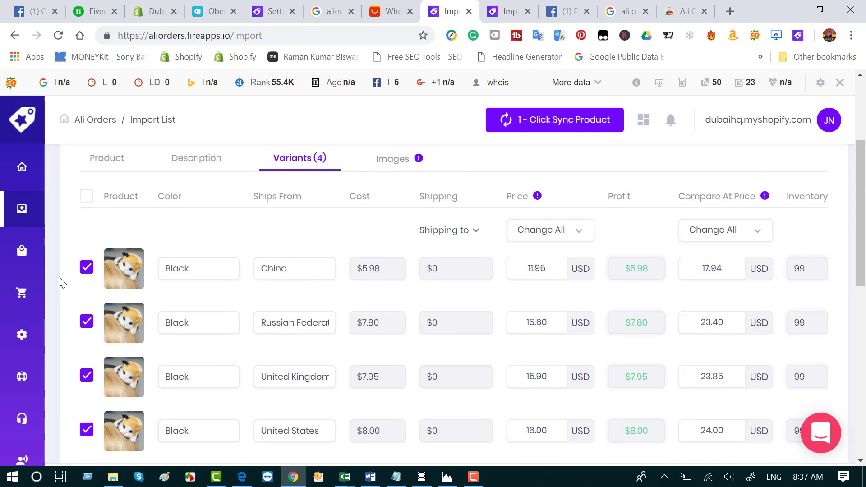
{"action": "left_click", "coordinate": [86, 269]}
{"action": "left_click", "coordinate": [85, 270]}
{"action": "scroll", "coordinate": [637, 291], "scroll_direction": "down", "scroll_amount": 2}
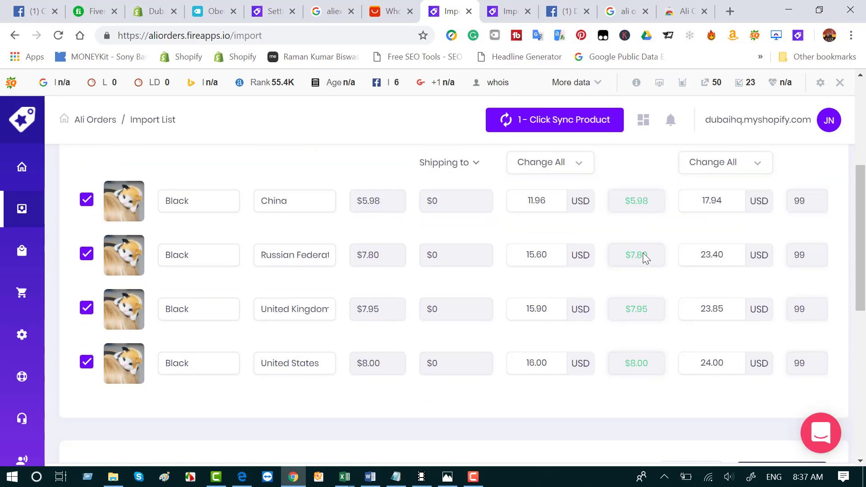
- Return to the headband's product details and look over its collections, type and tags fields
{"action": "scroll", "coordinate": [636, 342], "scroll_direction": "up", "scroll_amount": 5}
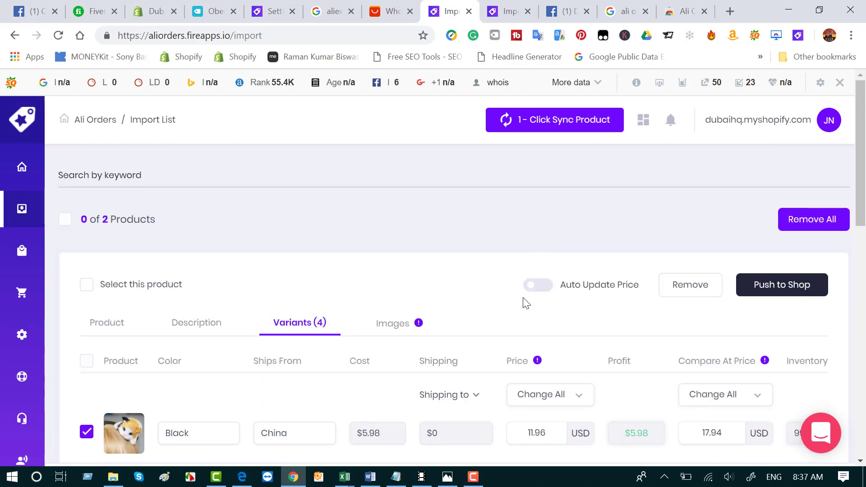
{"action": "left_click", "coordinate": [94, 326]}
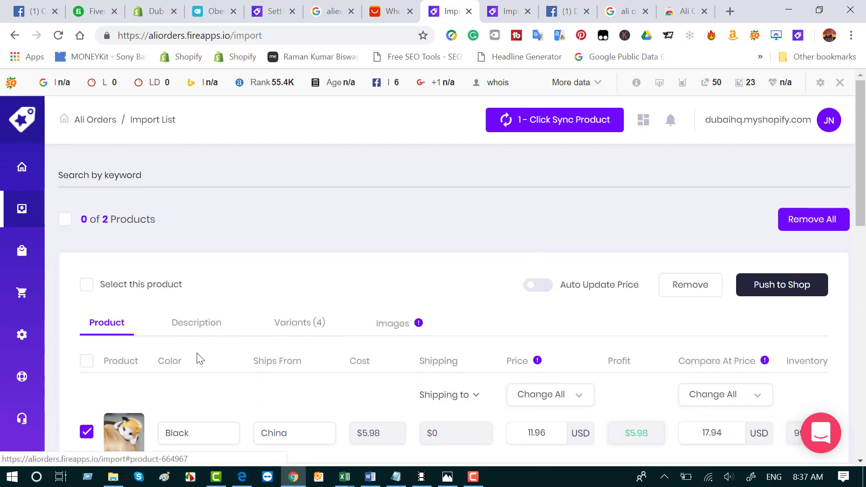
{"action": "scroll", "coordinate": [212, 367], "scroll_direction": "down", "scroll_amount": 4}
{"action": "scroll", "coordinate": [251, 337], "scroll_direction": "down", "scroll_amount": 3}
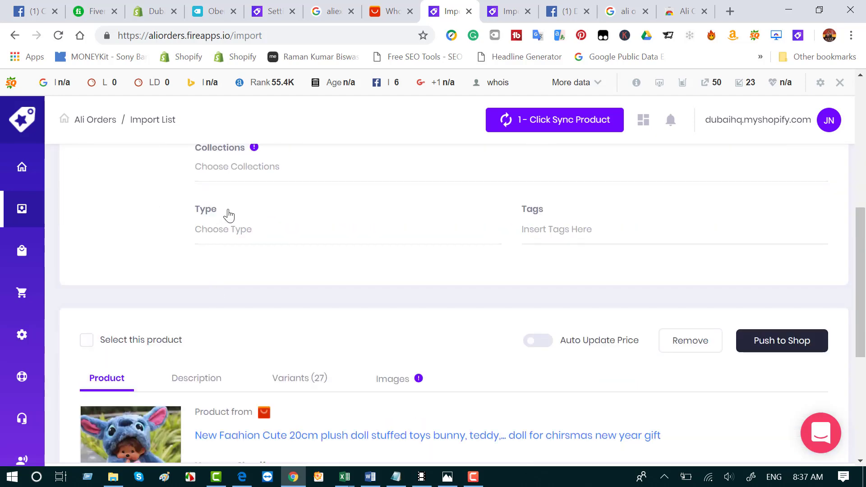
- Assign the cat headband to the Health & Beauty collection
{"action": "scroll", "coordinate": [228, 217], "scroll_direction": "up", "scroll_amount": 2}
{"action": "left_click", "coordinate": [231, 235]}
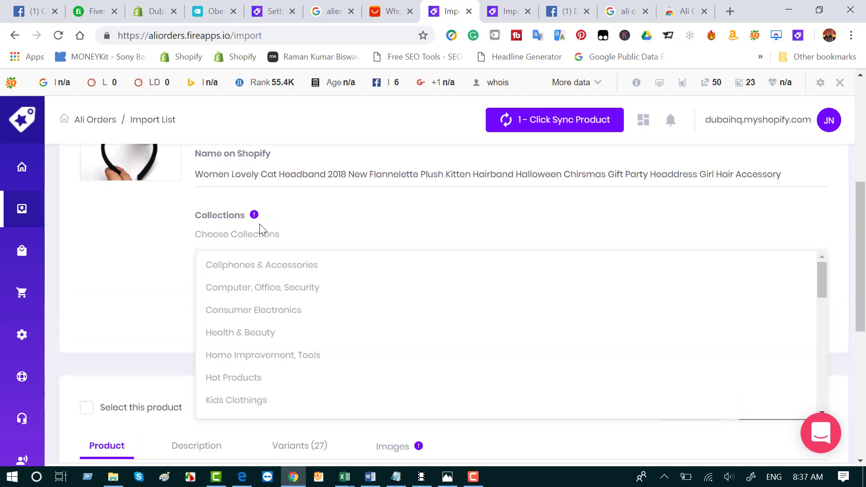
{"action": "scroll", "coordinate": [266, 270], "scroll_direction": "up", "scroll_amount": 2}
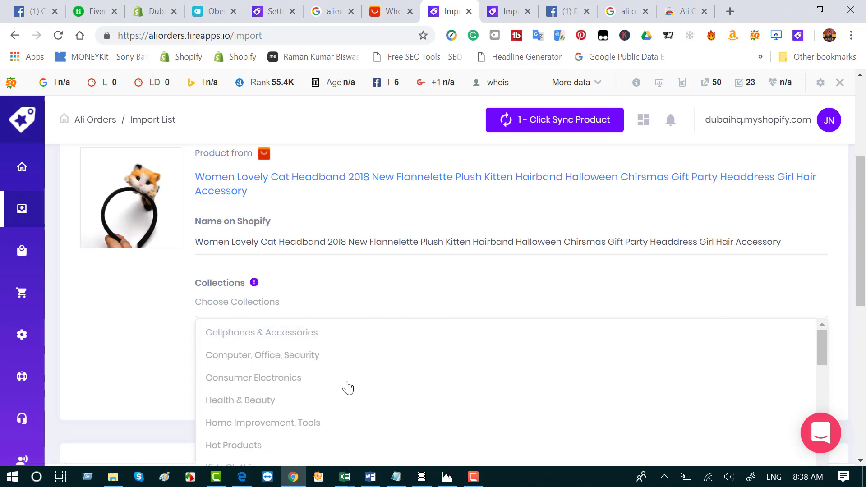
{"action": "left_click", "coordinate": [247, 409]}
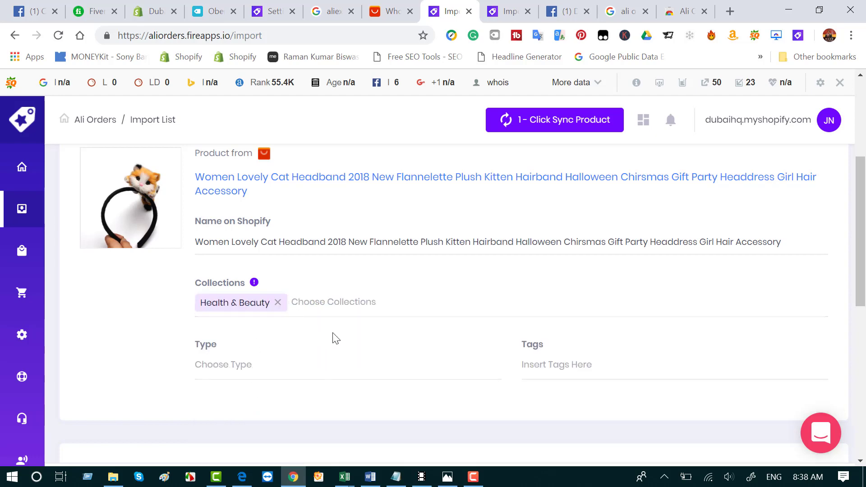
- Look over the headband's product fields and compare them with the plush doll's entry in the import list
{"action": "scroll", "coordinate": [332, 336], "scroll_direction": "up", "scroll_amount": 3}
{"action": "scroll", "coordinate": [333, 338], "scroll_direction": "down", "scroll_amount": 1}
{"action": "scroll", "coordinate": [325, 360], "scroll_direction": "down", "scroll_amount": 2}
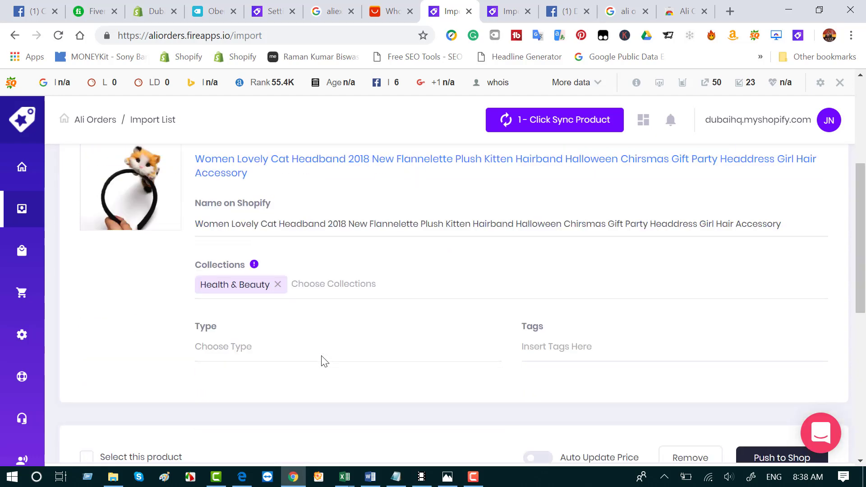
{"action": "scroll", "coordinate": [323, 361], "scroll_direction": "up", "scroll_amount": 3}
{"action": "scroll", "coordinate": [300, 388], "scroll_direction": "down", "scroll_amount": 5}
{"action": "scroll", "coordinate": [276, 381], "scroll_direction": "down", "scroll_amount": 5}
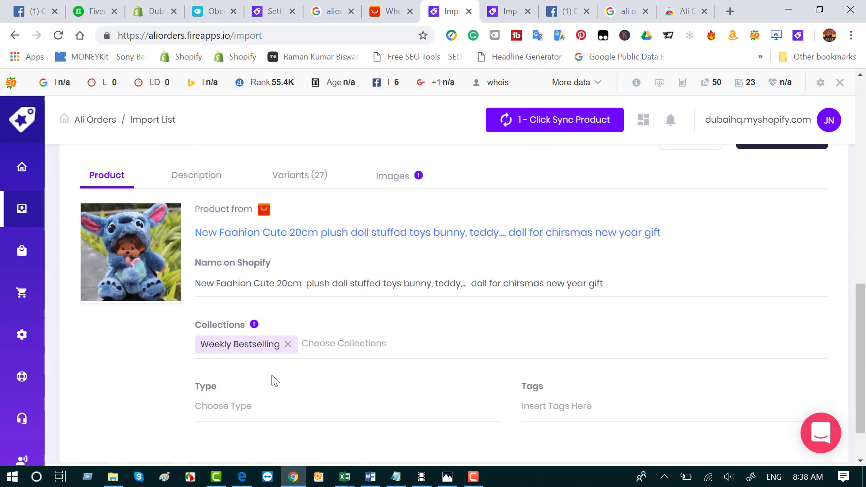
{"action": "scroll", "coordinate": [215, 397], "scroll_direction": "down", "scroll_amount": 6}
{"action": "scroll", "coordinate": [232, 392], "scroll_direction": "up", "scroll_amount": 2}
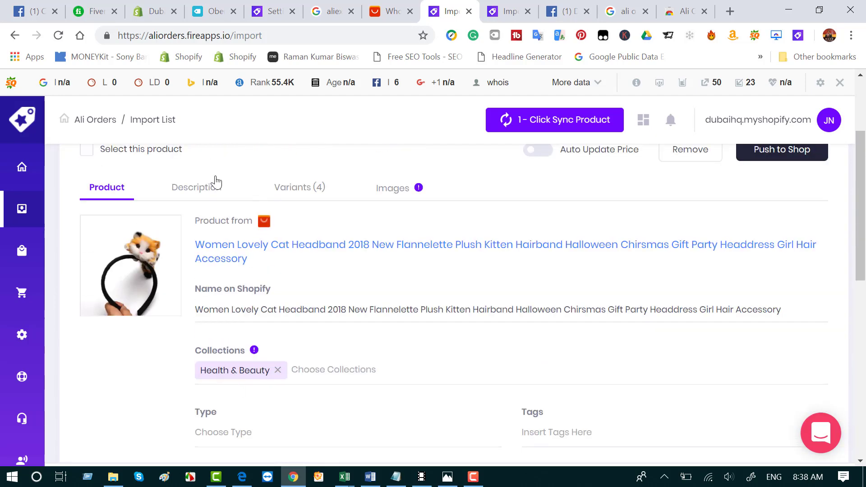
- Open the cat headband's description and read through all its item details, from item type and material to the baby headband lines
{"action": "left_click", "coordinate": [203, 189]}
{"action": "scroll", "coordinate": [258, 325], "scroll_direction": "down", "scroll_amount": 2}
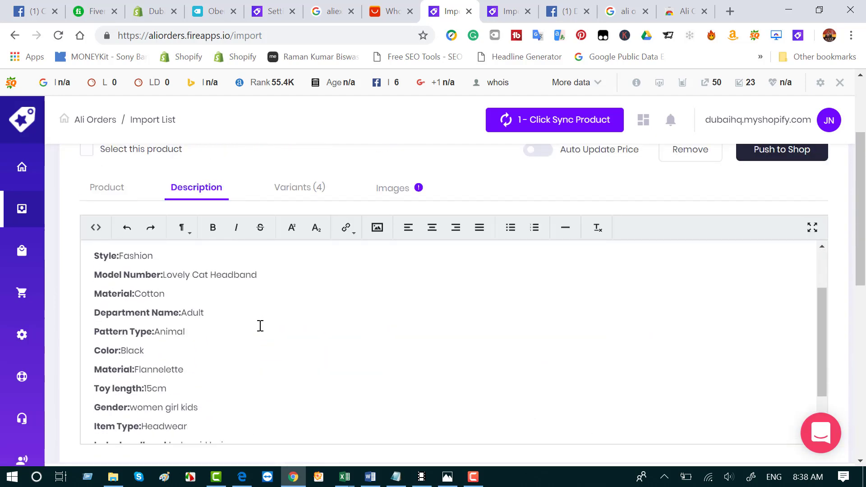
{"action": "scroll", "coordinate": [258, 325], "scroll_direction": "up", "scroll_amount": 2}
{"action": "scroll", "coordinate": [255, 368], "scroll_direction": "down", "scroll_amount": 3}
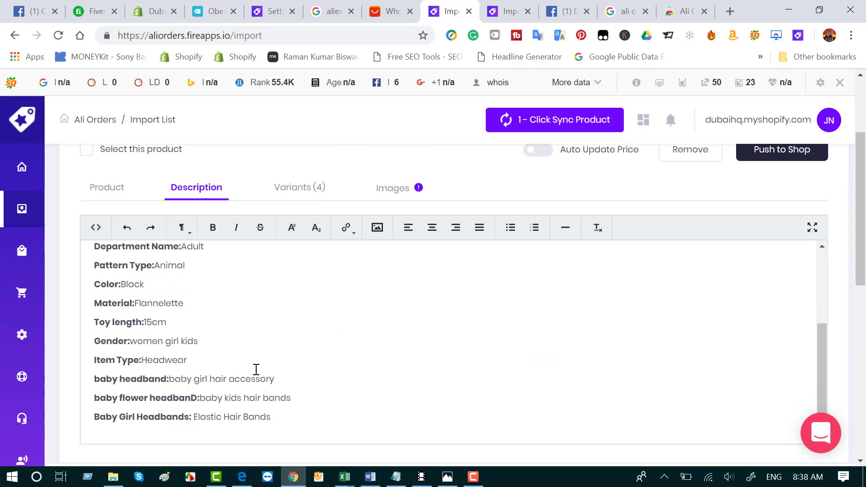
{"action": "scroll", "coordinate": [257, 369], "scroll_direction": "down", "scroll_amount": 2}
{"action": "scroll", "coordinate": [258, 355], "scroll_direction": "up", "scroll_amount": 3}
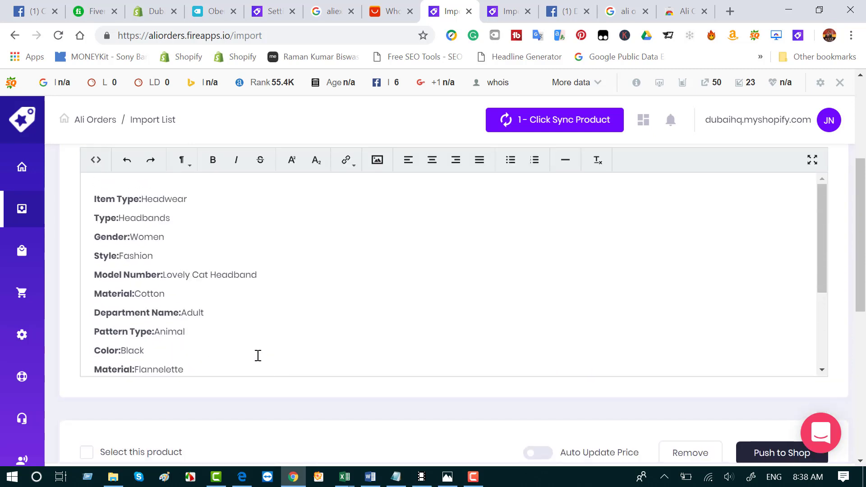
{"action": "scroll", "coordinate": [176, 275], "scroll_direction": "up", "scroll_amount": 2}
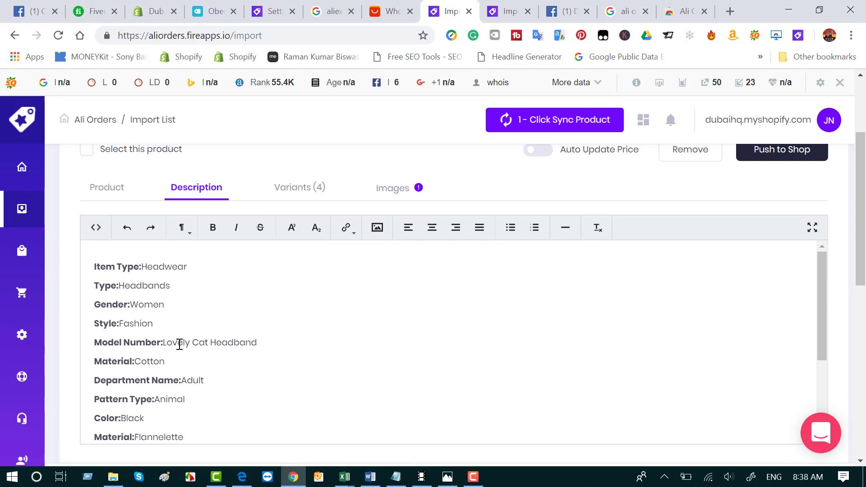
{"action": "scroll", "coordinate": [228, 350], "scroll_direction": "down", "scroll_amount": 2}
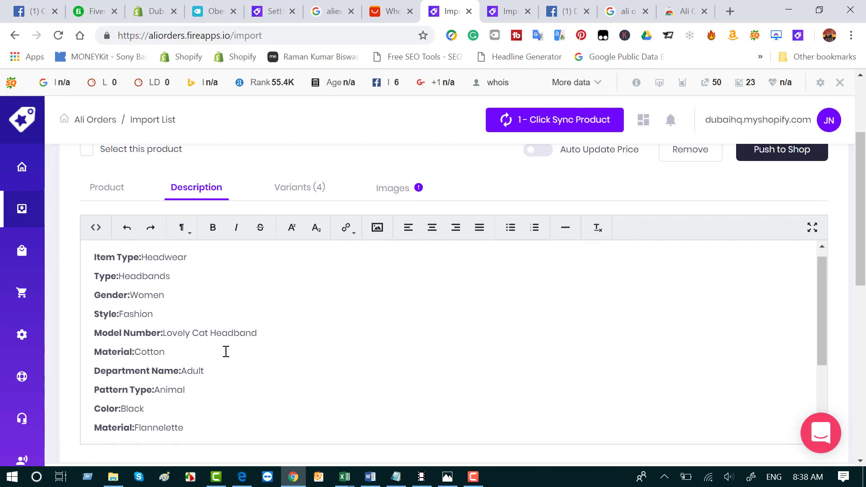
{"action": "scroll", "coordinate": [182, 366], "scroll_direction": "down", "scroll_amount": 2}
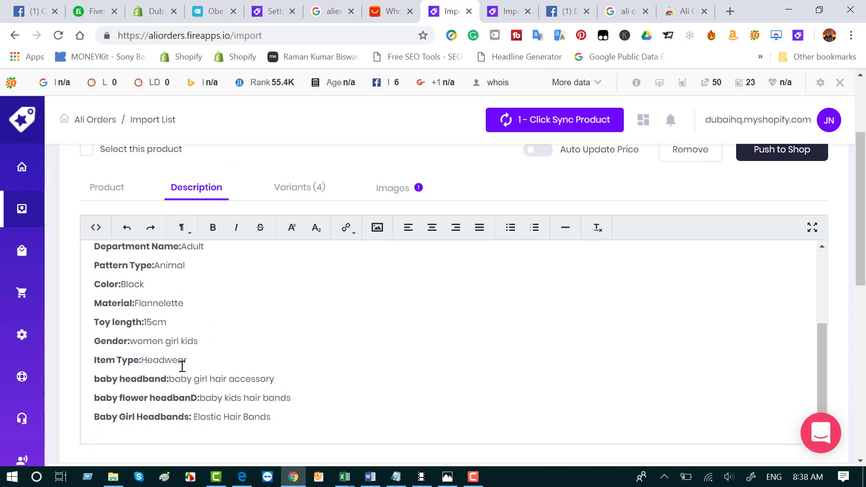
{"action": "scroll", "coordinate": [188, 374], "scroll_direction": "down", "scroll_amount": 2}
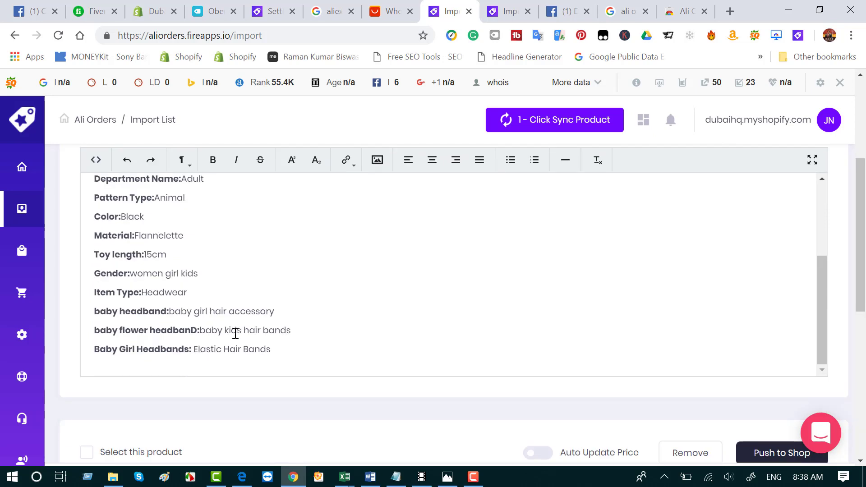
{"action": "scroll", "coordinate": [172, 353], "scroll_direction": "up", "scroll_amount": 4}
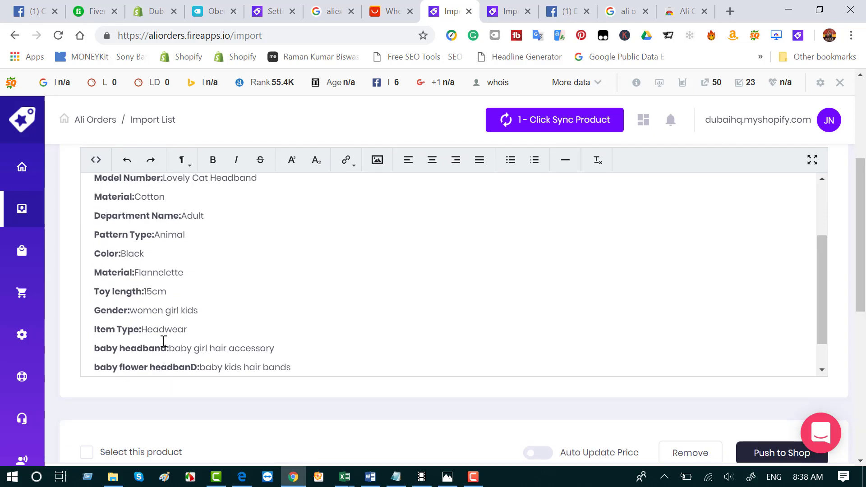
{"action": "scroll", "coordinate": [172, 351], "scroll_direction": "up", "scroll_amount": 2}
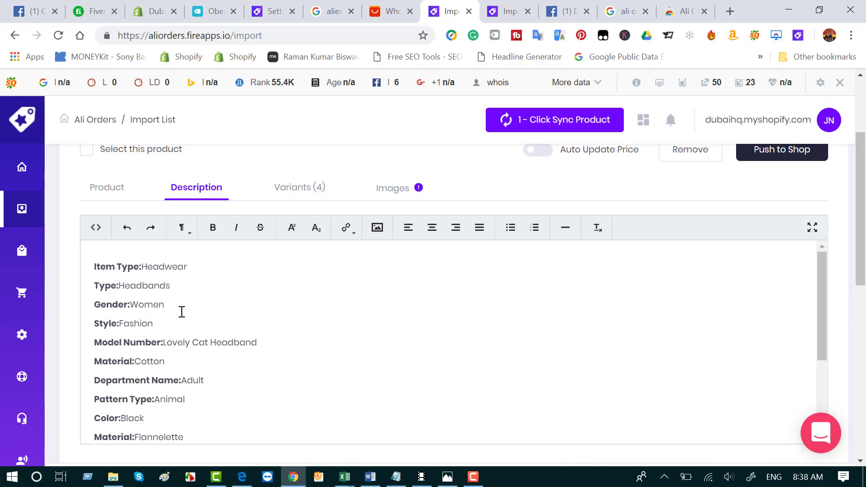
{"action": "scroll", "coordinate": [225, 340], "scroll_direction": "down", "scroll_amount": 10}
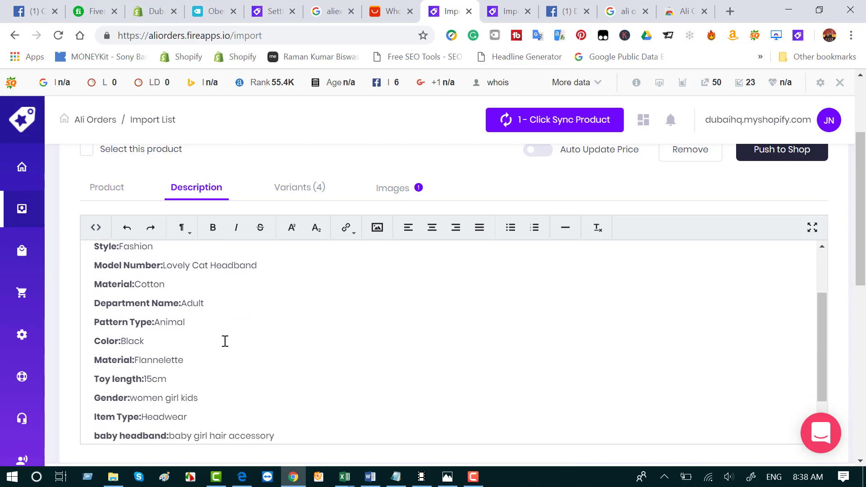
{"action": "scroll", "coordinate": [228, 335], "scroll_direction": "up", "scroll_amount": 5}
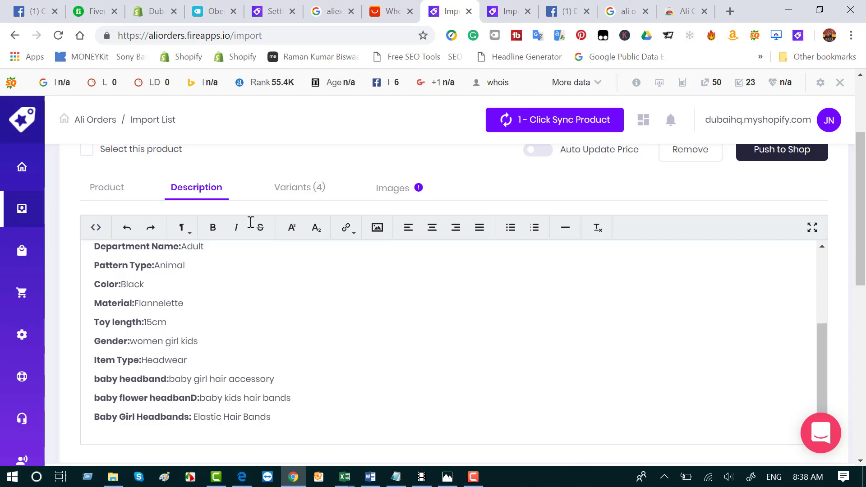
- Check the cat headband's variants with their images, ship-from countries and prices
{"action": "left_click", "coordinate": [294, 189]}
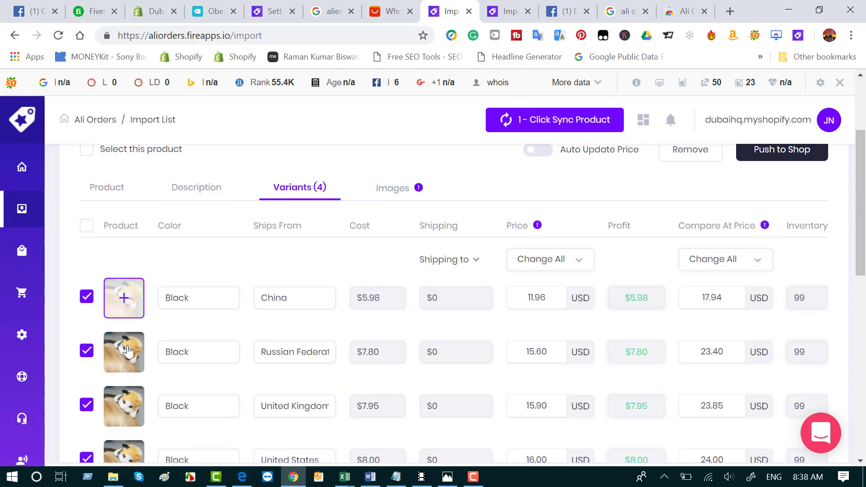
{"action": "scroll", "coordinate": [125, 393], "scroll_direction": "down", "scroll_amount": 3}
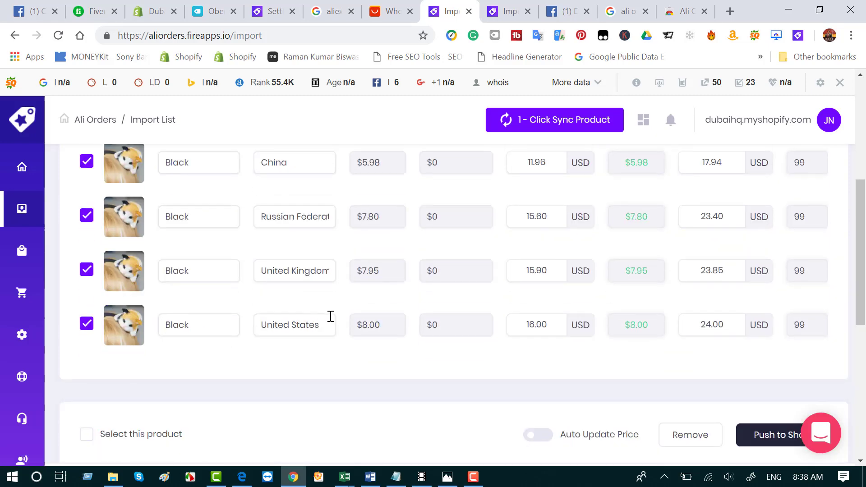
{"action": "scroll", "coordinate": [234, 322], "scroll_direction": "up", "scroll_amount": 3}
- Add the woman's photo, two plain headband shots and two cat close-ups to the headband's selected images, leaving the captioned image deselected
{"action": "left_click", "coordinate": [391, 332]}
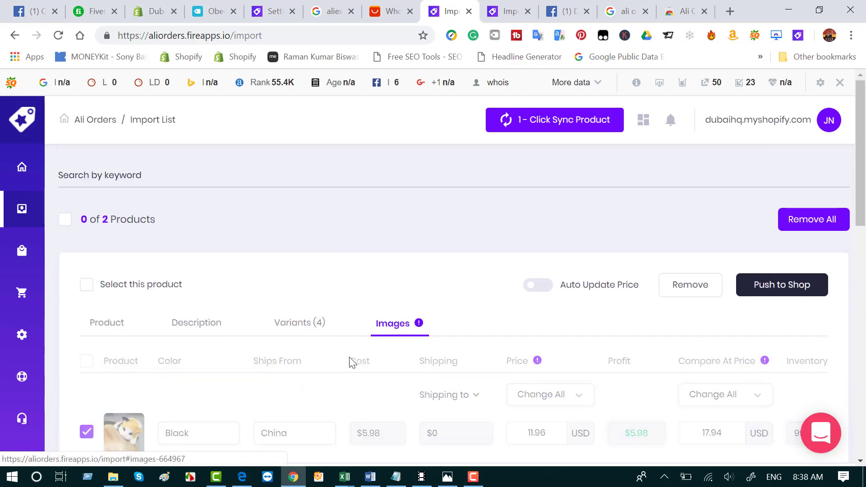
{"action": "scroll", "coordinate": [380, 347], "scroll_direction": "down", "scroll_amount": 3}
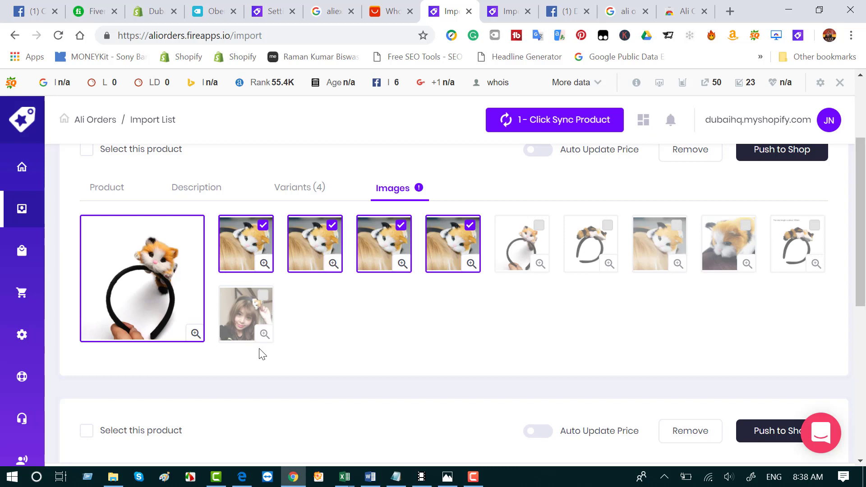
{"action": "left_click", "coordinate": [263, 296]}
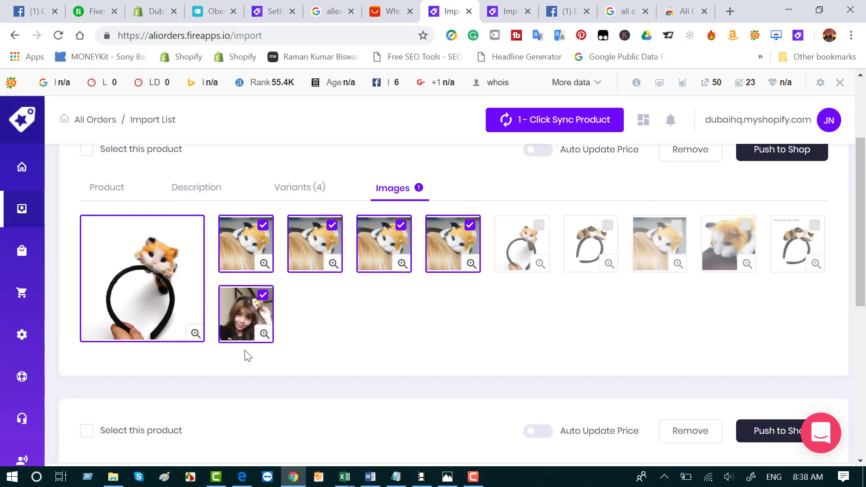
{"action": "left_click", "coordinate": [538, 226]}
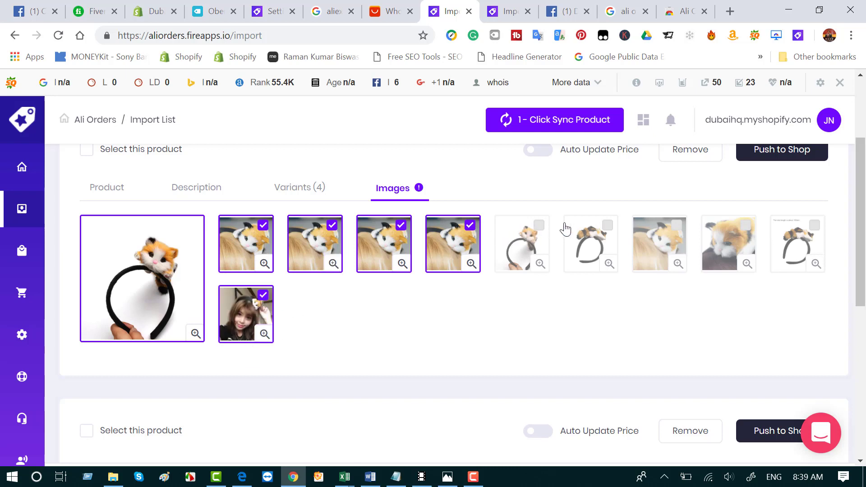
{"action": "left_click", "coordinate": [607, 227]}
{"action": "left_click", "coordinate": [818, 228]}
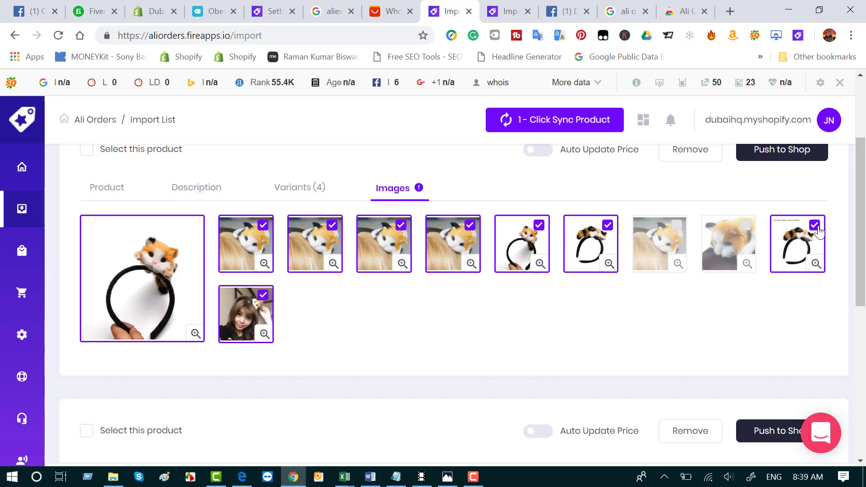
{"action": "left_click", "coordinate": [816, 226]}
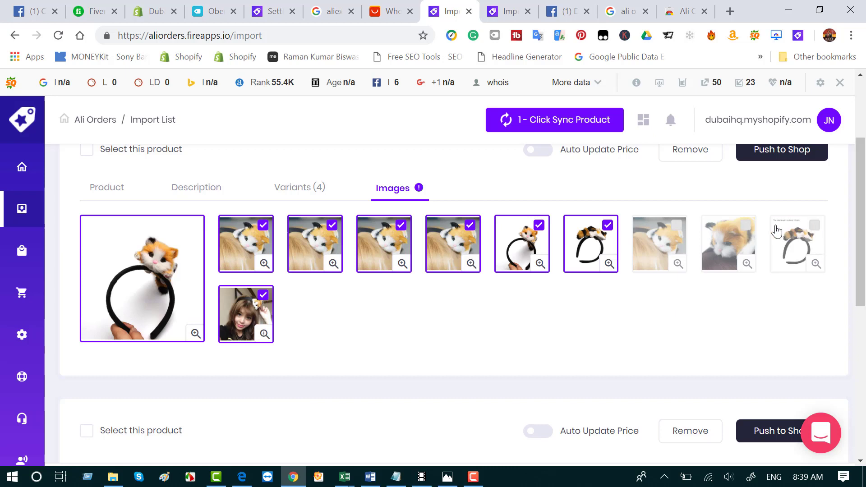
{"action": "left_click", "coordinate": [676, 225]}
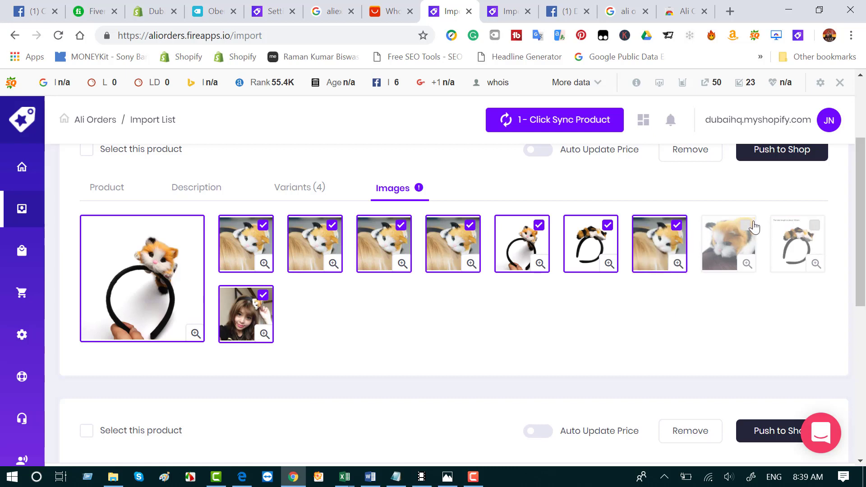
{"action": "left_click", "coordinate": [745, 225]}
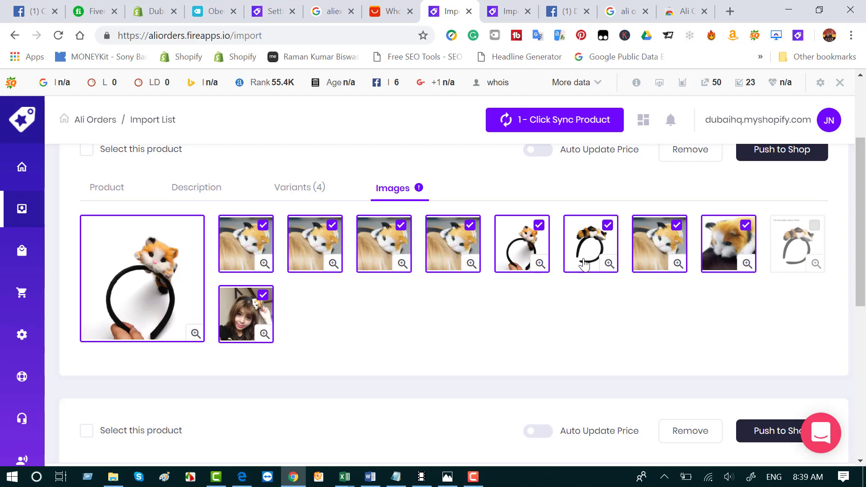
- Reread the cat headband's description and return to its product details to check the Shopify name and collection
{"action": "scroll", "coordinate": [350, 373], "scroll_direction": "down", "scroll_amount": 5}
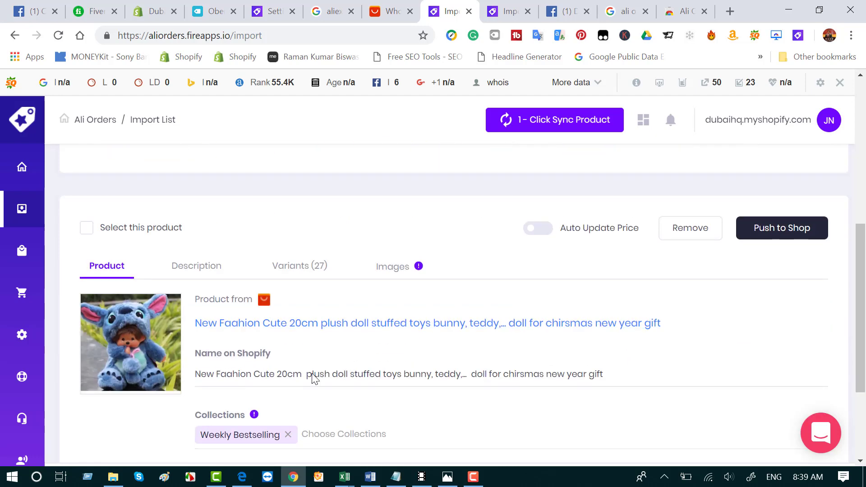
{"action": "scroll", "coordinate": [314, 378], "scroll_direction": "up", "scroll_amount": 5}
{"action": "left_click", "coordinate": [195, 255]}
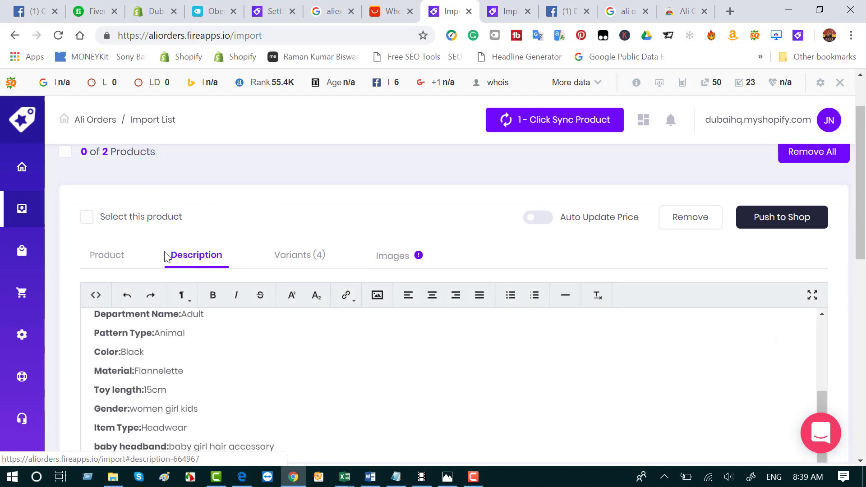
{"action": "scroll", "coordinate": [213, 381], "scroll_direction": "down", "scroll_amount": 3}
{"action": "scroll", "coordinate": [227, 389], "scroll_direction": "up", "scroll_amount": 3}
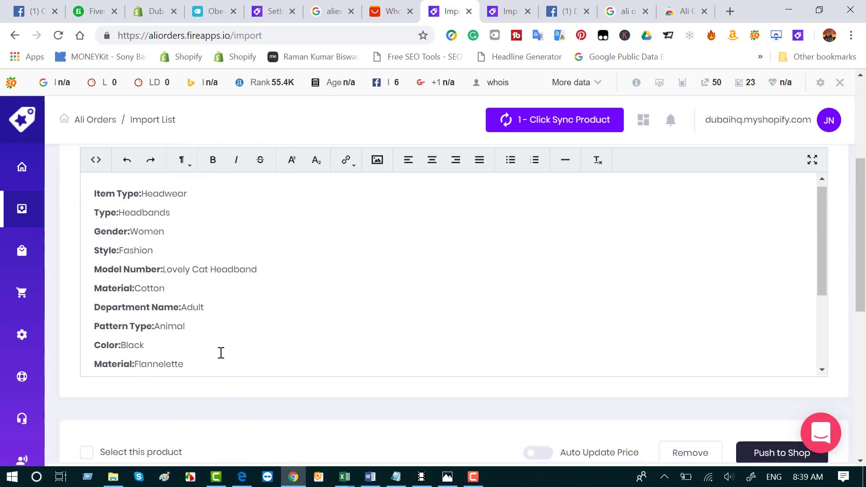
{"action": "scroll", "coordinate": [267, 291], "scroll_direction": "down", "scroll_amount": 2}
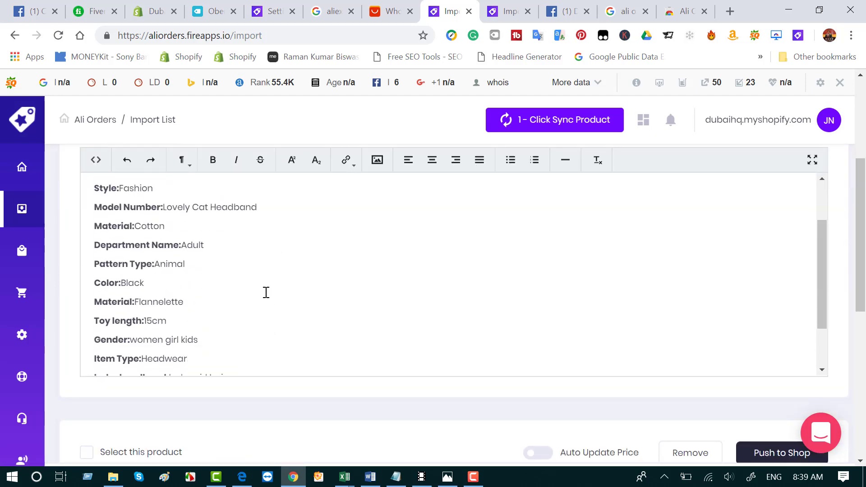
{"action": "scroll", "coordinate": [253, 319], "scroll_direction": "up", "scroll_amount": 6}
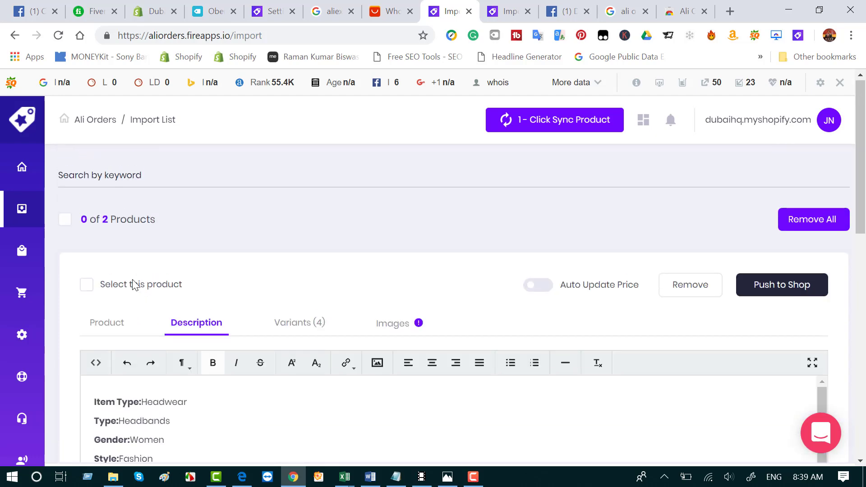
{"action": "left_click", "coordinate": [109, 323]}
{"action": "scroll", "coordinate": [288, 376], "scroll_direction": "down", "scroll_amount": 3}
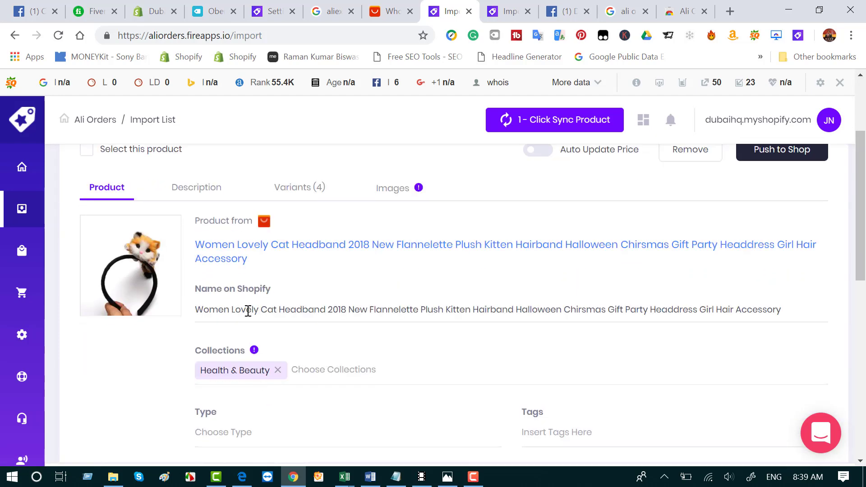
- Search Google for "hairband" in a new tab and examine its search volume, competition, suggestions and related keywords
{"action": "left_click", "coordinate": [731, 11]}
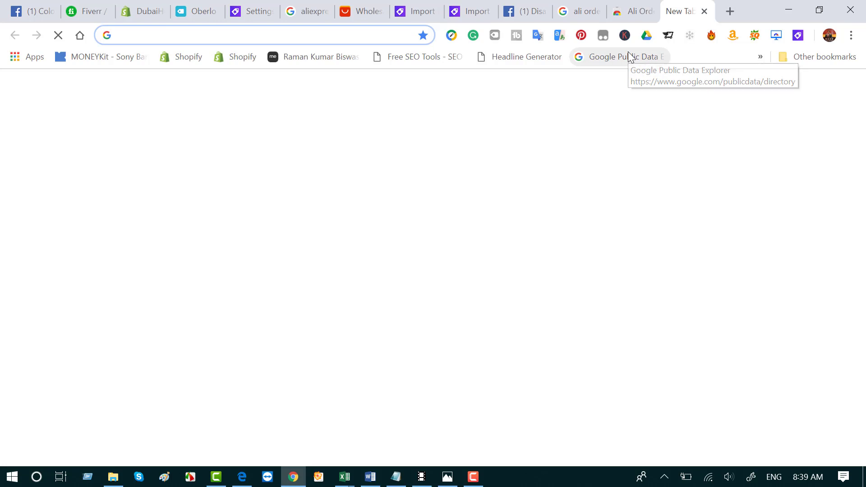
{"action": "type", "text": "hairband"}
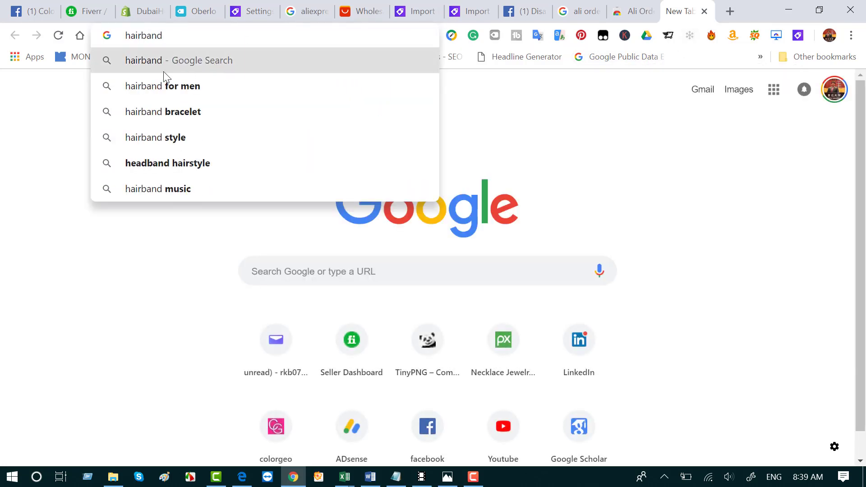
{"action": "left_click", "coordinate": [158, 68]}
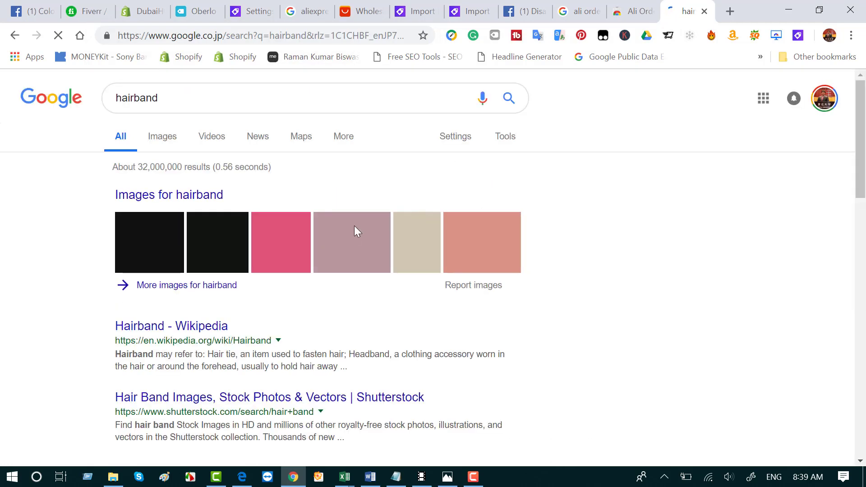
{"action": "scroll", "coordinate": [325, 285], "scroll_direction": "down", "scroll_amount": 2}
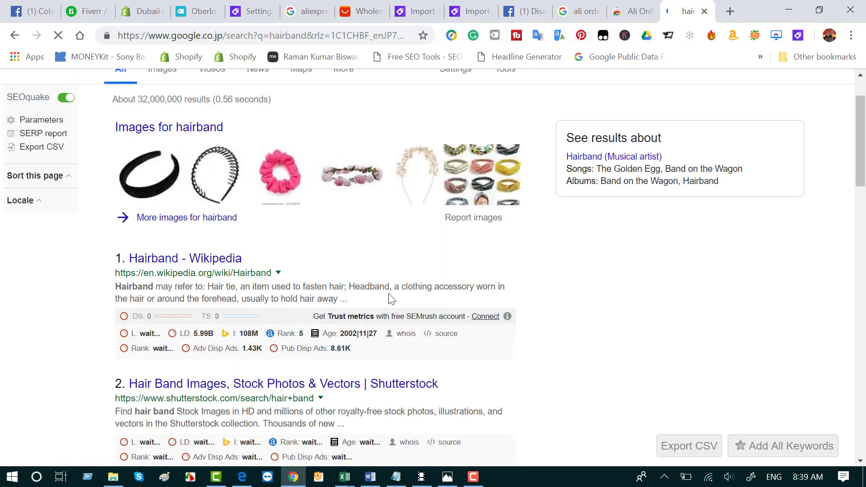
{"action": "scroll", "coordinate": [396, 325], "scroll_direction": "up", "scroll_amount": 1}
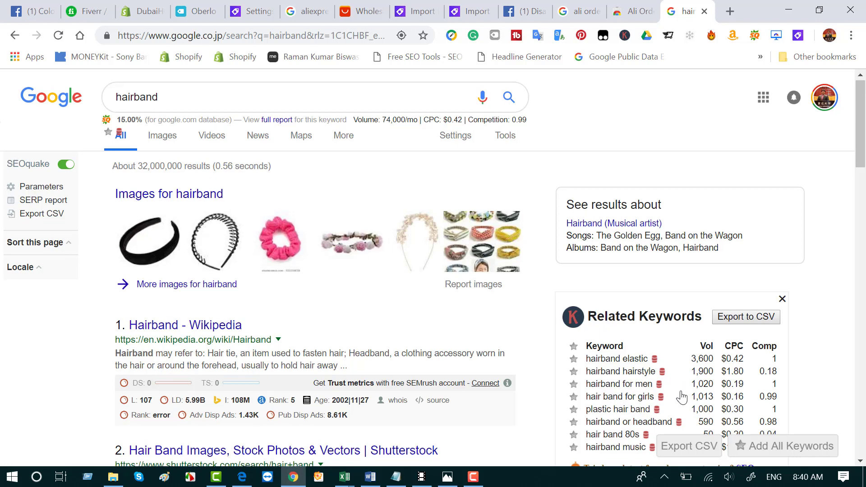
{"action": "scroll", "coordinate": [684, 409], "scroll_direction": "down", "scroll_amount": 1}
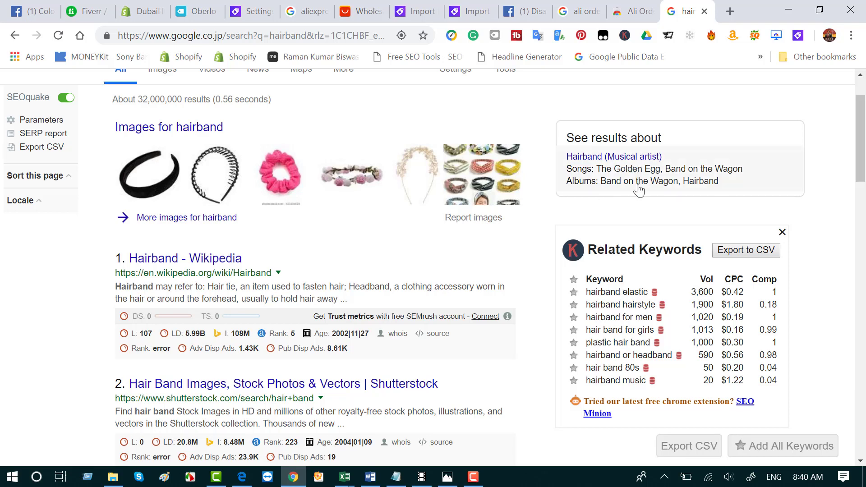
{"action": "scroll", "coordinate": [640, 244], "scroll_direction": "up", "scroll_amount": 1}
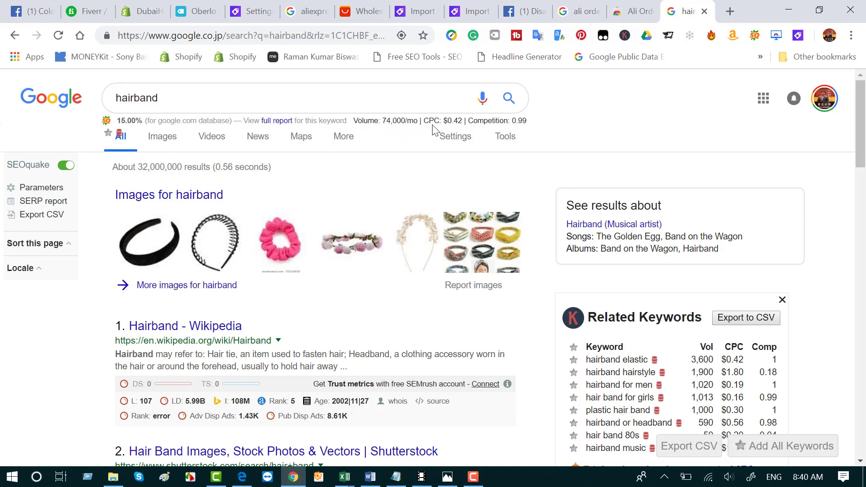
{"action": "left_click", "coordinate": [178, 96]}
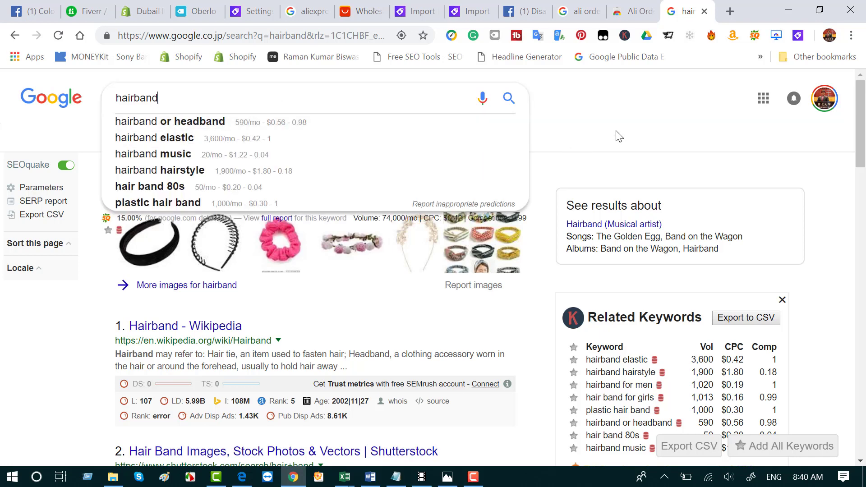
{"action": "left_click", "coordinate": [618, 119]}
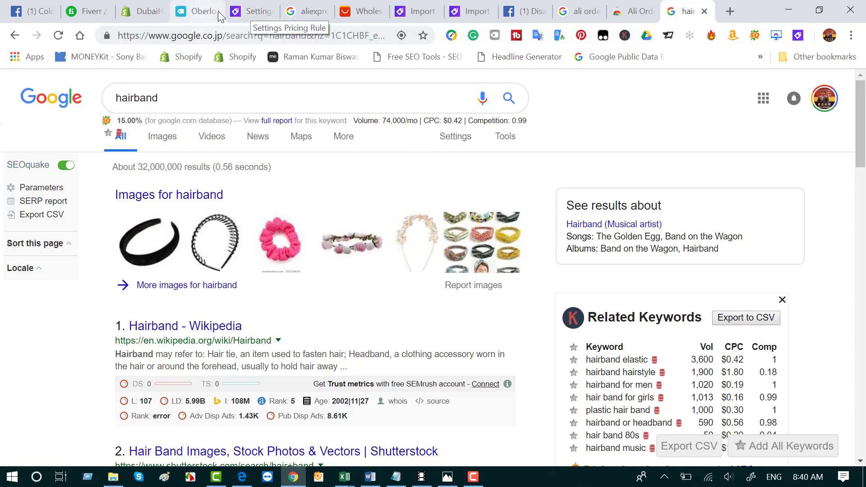
- Return to the cat headband in the import list and shorten its Shopify name to "New Flannelette Plush Kitten Hairband"
{"action": "left_click", "coordinate": [249, 13]}
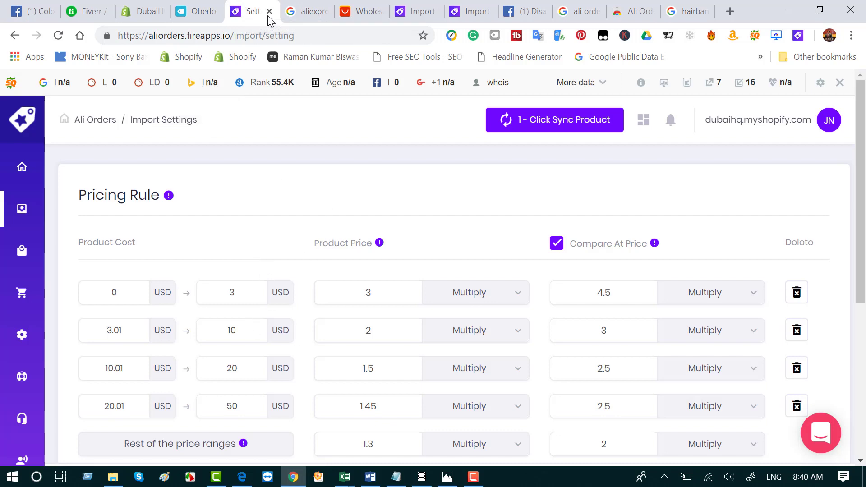
{"action": "left_click", "coordinate": [469, 14]}
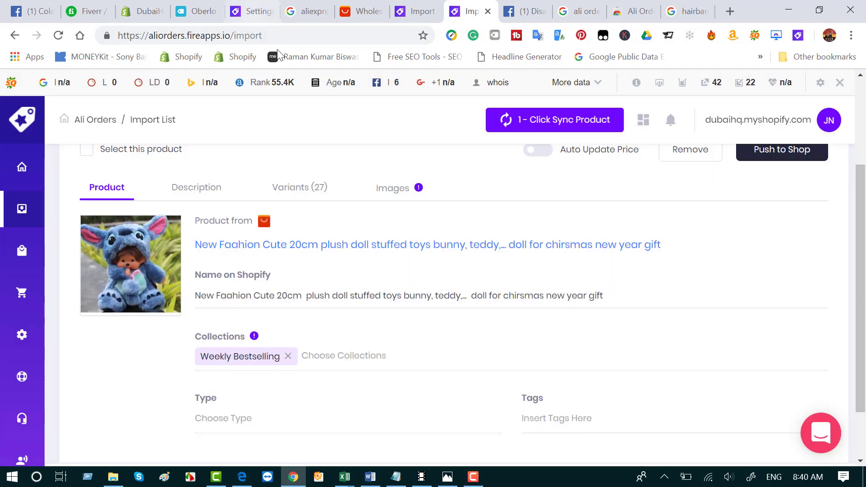
{"action": "scroll", "coordinate": [301, 309], "scroll_direction": "up", "scroll_amount": 3}
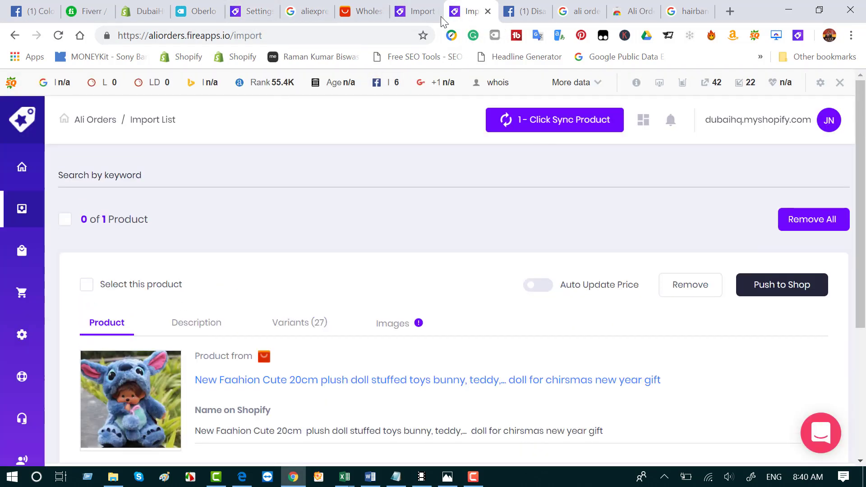
{"action": "left_click", "coordinate": [416, 16]}
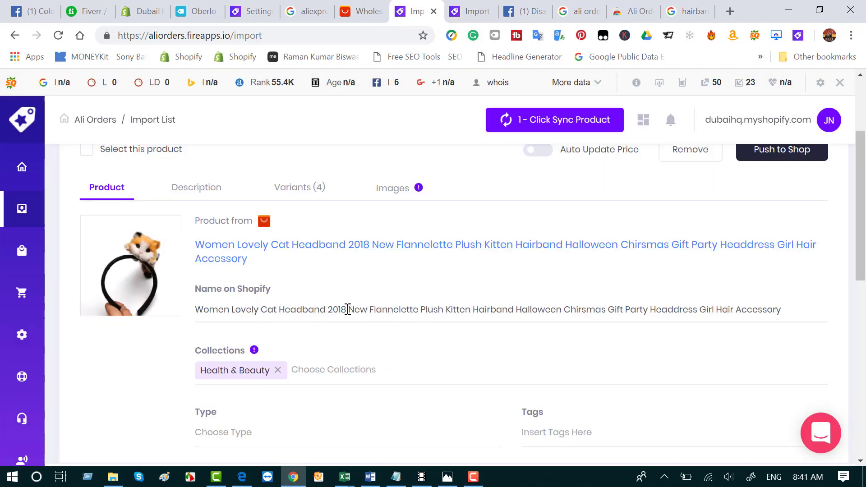
{"action": "left_click_drag", "start_coordinate": [346, 309], "coordinate": [193, 315]}
{"action": "key", "text": "BackSpace"}
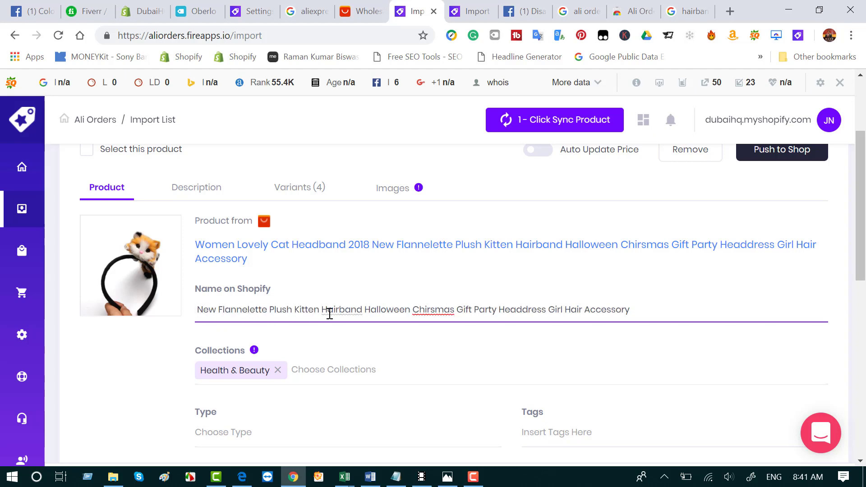
{"action": "left_click_drag", "start_coordinate": [364, 309], "coordinate": [719, 313]}
{"action": "key", "text": "BackSpace"}
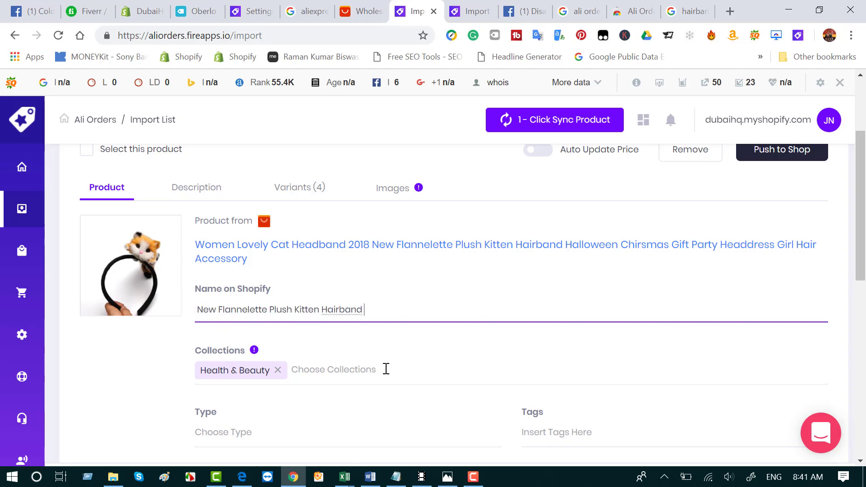
{"action": "scroll", "coordinate": [293, 320], "scroll_direction": "down", "scroll_amount": 1}
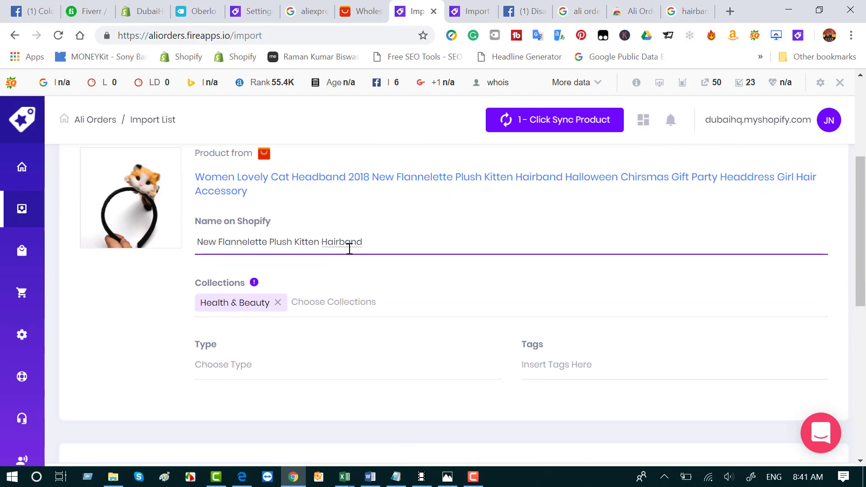
{"action": "scroll", "coordinate": [321, 285], "scroll_direction": "up", "scroll_amount": 2}
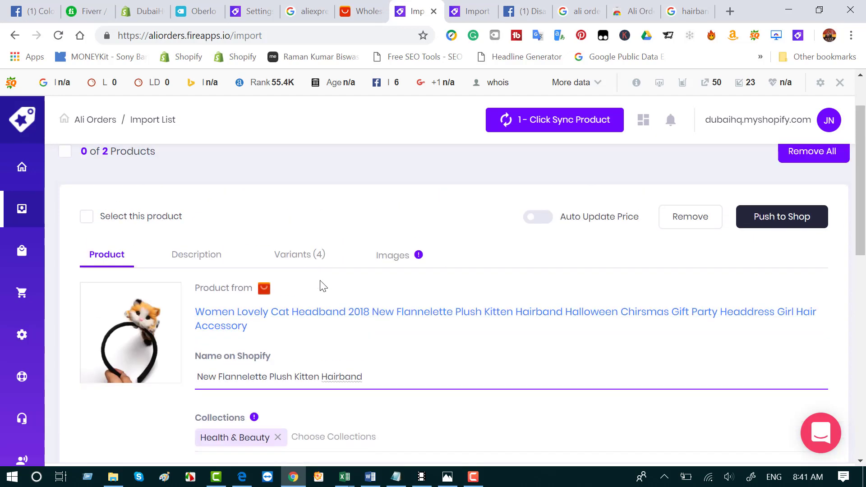
{"action": "scroll", "coordinate": [257, 228], "scroll_direction": "down", "scroll_amount": 2}
{"action": "scroll", "coordinate": [176, 266], "scroll_direction": "up", "scroll_amount": 2}
- Replace the first Item Type value in the cat headband's description with "Hairband"
{"action": "left_click", "coordinate": [176, 266]}
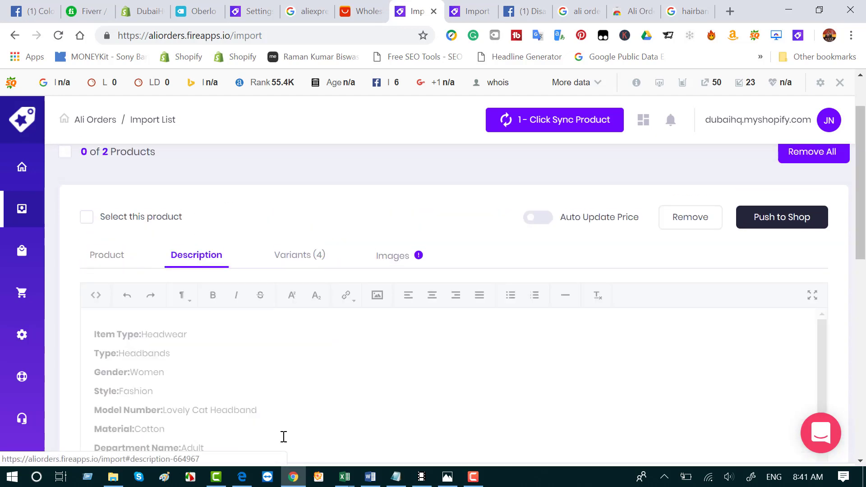
{"action": "scroll", "coordinate": [223, 383], "scroll_direction": "down", "scroll_amount": 1}
{"action": "scroll", "coordinate": [221, 389], "scroll_direction": "up", "scroll_amount": 2}
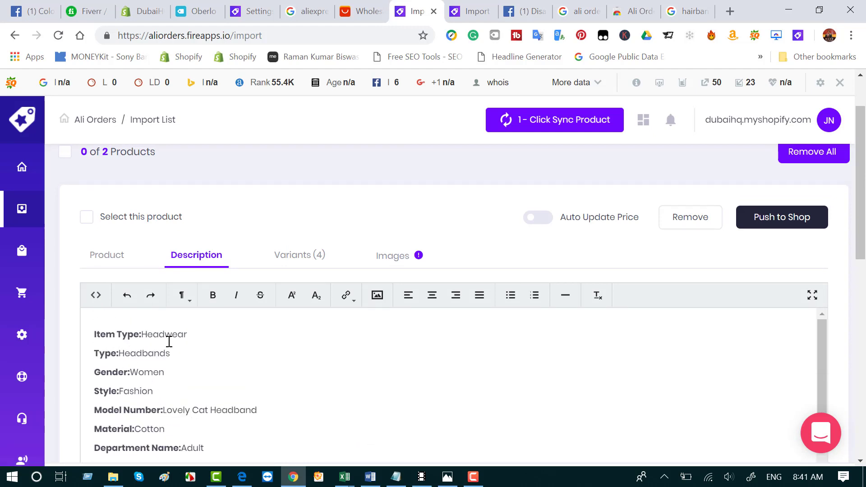
{"action": "left_click_drag", "start_coordinate": [189, 334], "coordinate": [145, 331]}
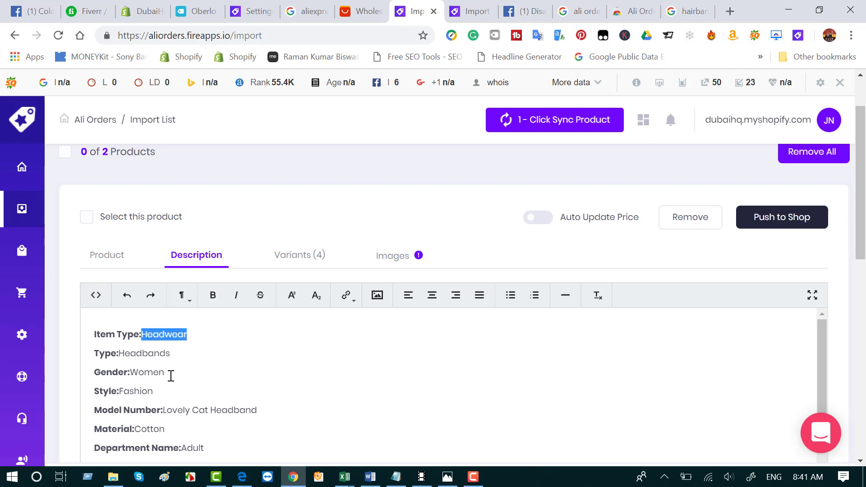
{"action": "type", "text": "hjea"}
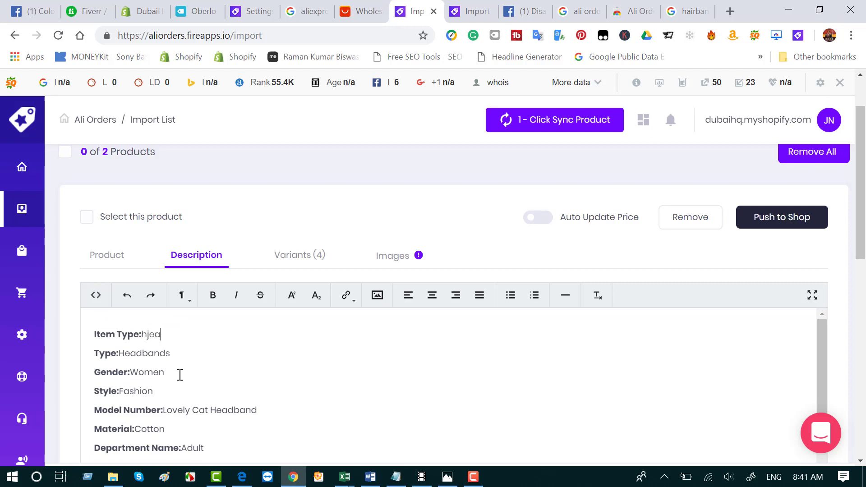
{"action": "key", "text": "BackSpace"}
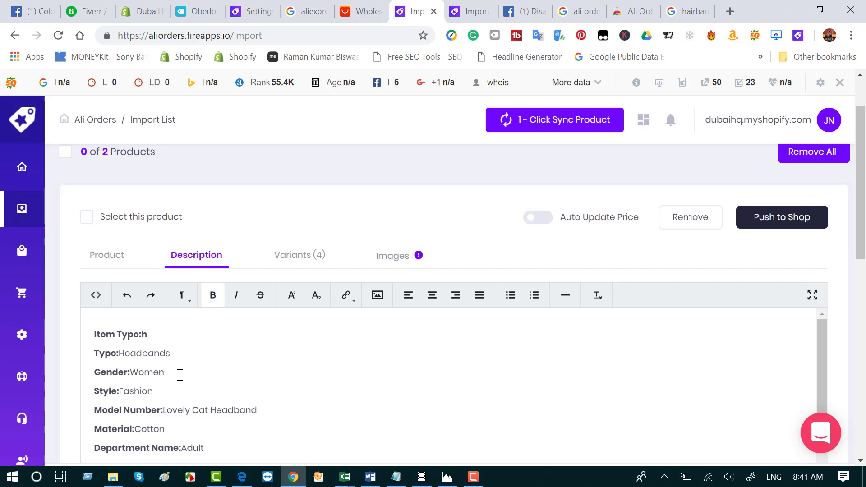
{"action": "type", "text": "Hair bad"}
{"action": "type", "text": "band"}
{"action": "left_click", "coordinate": [164, 335]}
{"action": "scroll", "coordinate": [203, 380], "scroll_direction": "down", "scroll_amount": 2}
{"action": "scroll", "coordinate": [200, 387], "scroll_direction": "up", "scroll_amount": 2}
{"action": "key", "text": "BackSpace"}
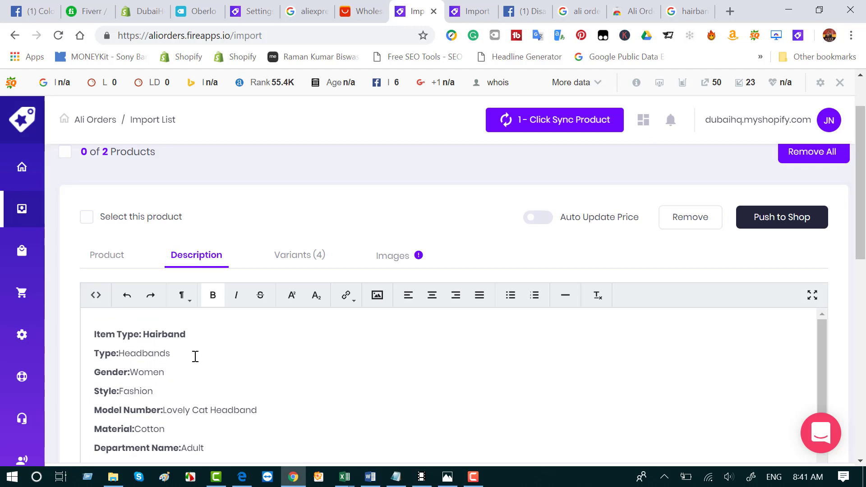
- Join the Type line onto the Item Type line after a comma and change its value to "Headband", with a space before it
{"action": "scroll", "coordinate": [192, 408], "scroll_direction": "down", "scroll_amount": 2}
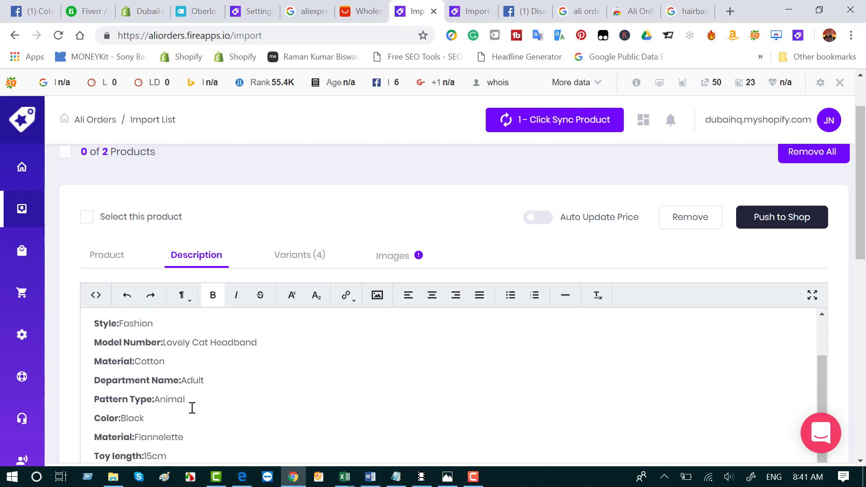
{"action": "scroll", "coordinate": [192, 408], "scroll_direction": "up", "scroll_amount": 2}
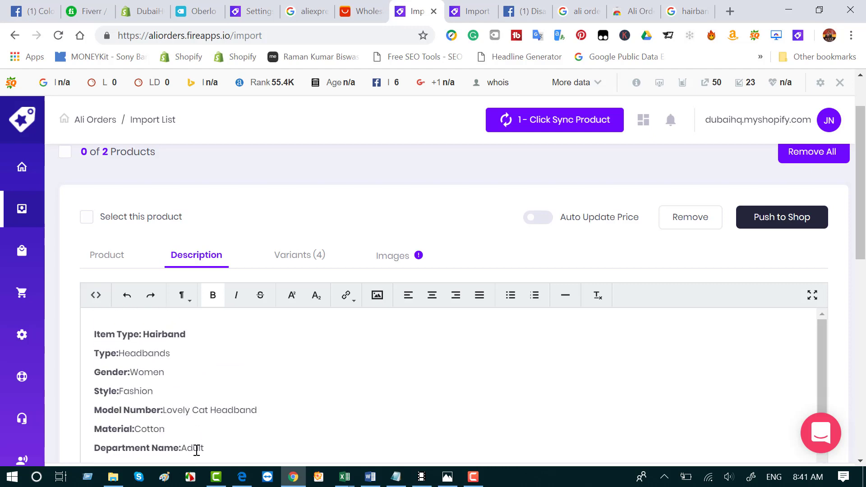
{"action": "scroll", "coordinate": [196, 441], "scroll_direction": "down", "scroll_amount": 3}
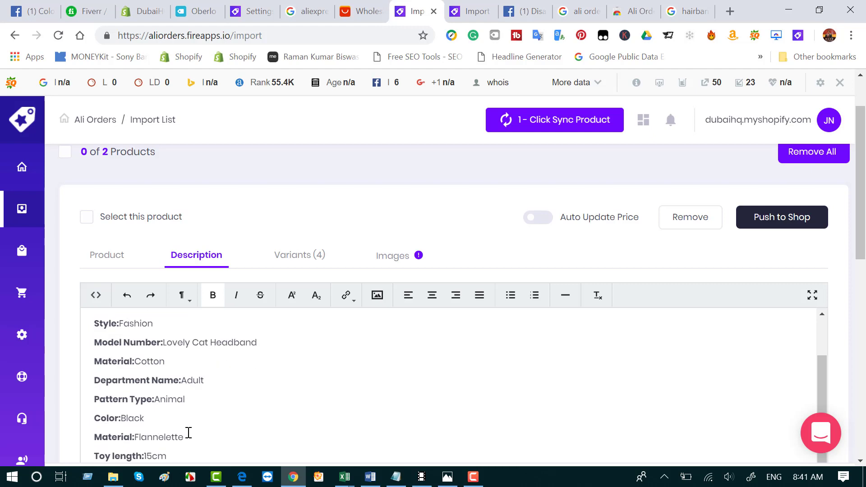
{"action": "scroll", "coordinate": [182, 402], "scroll_direction": "up", "scroll_amount": 3}
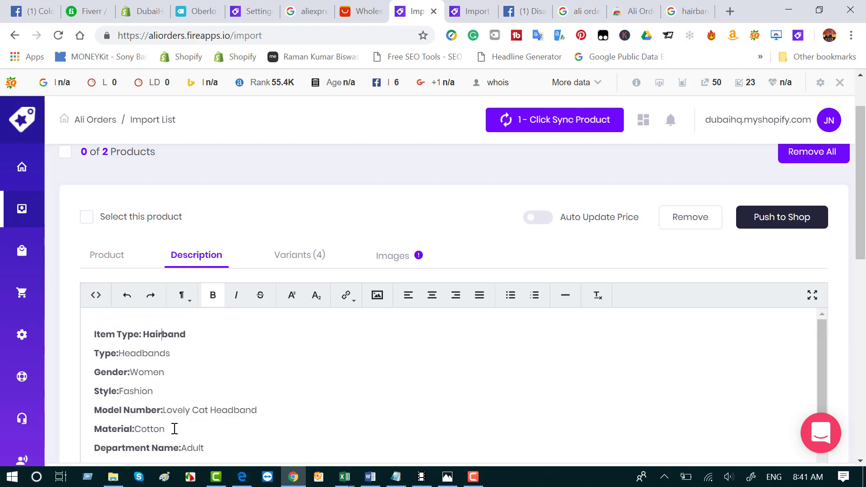
{"action": "left_click", "coordinate": [190, 338]}
{"action": "key", "text": "Delete"}
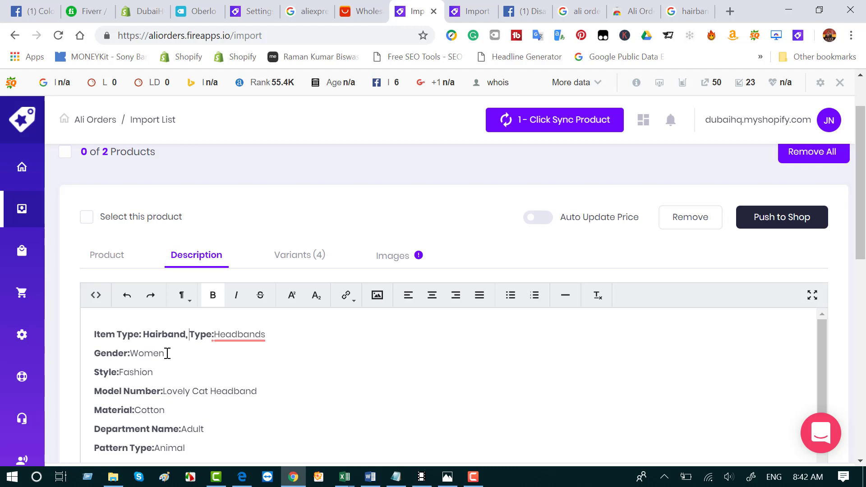
{"action": "left_click_drag", "start_coordinate": [216, 334], "coordinate": [210, 333]}
{"action": "left_click", "coordinate": [216, 333]}
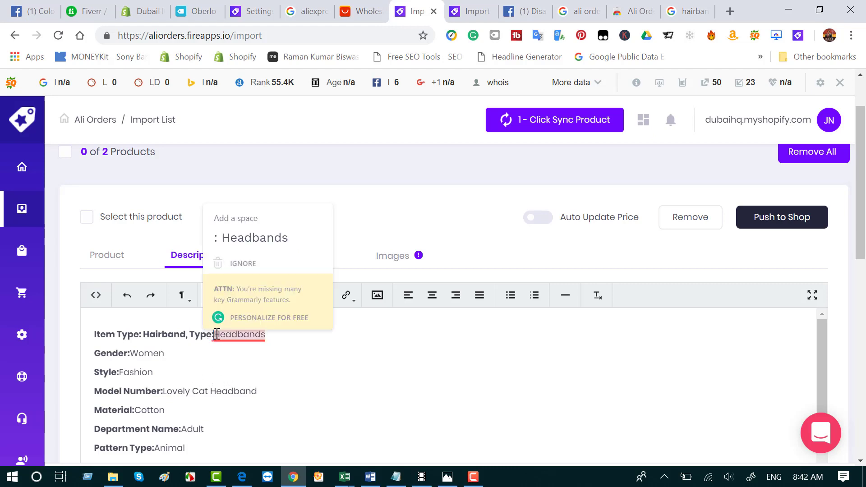
{"action": "key", "text": "Down"}
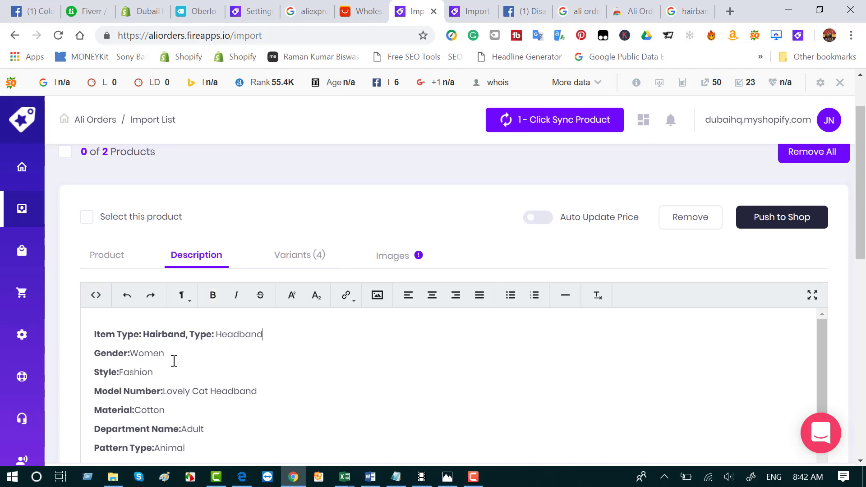
- Insert a new first line above the Item Type line in the description and write "This is the very flexible hairband for women."
{"action": "scroll", "coordinate": [239, 402], "scroll_direction": "down", "scroll_amount": 3}
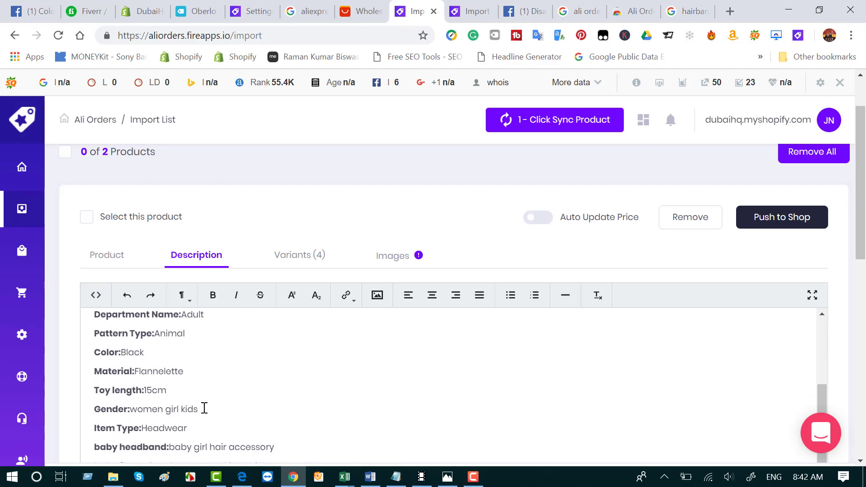
{"action": "scroll", "coordinate": [217, 408], "scroll_direction": "down", "scroll_amount": 2}
{"action": "scroll", "coordinate": [217, 409], "scroll_direction": "up", "scroll_amount": 3}
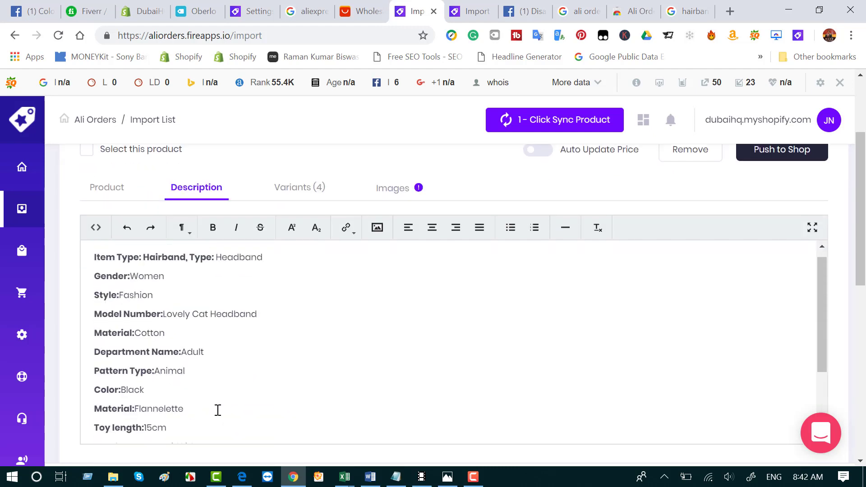
{"action": "left_click", "coordinate": [269, 279]}
{"action": "key", "text": "Return"}
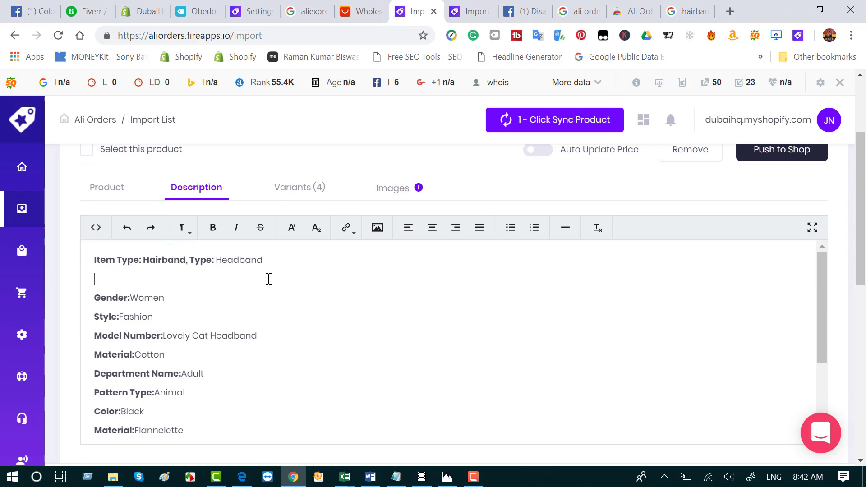
{"action": "key", "text": "Up"}
{"action": "key", "text": "Return"}
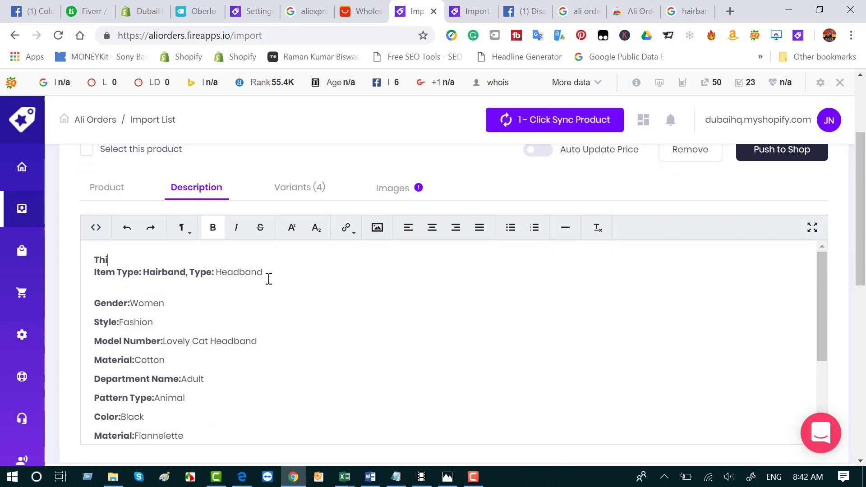
{"action": "type", "text": "This is th every flexibale"}
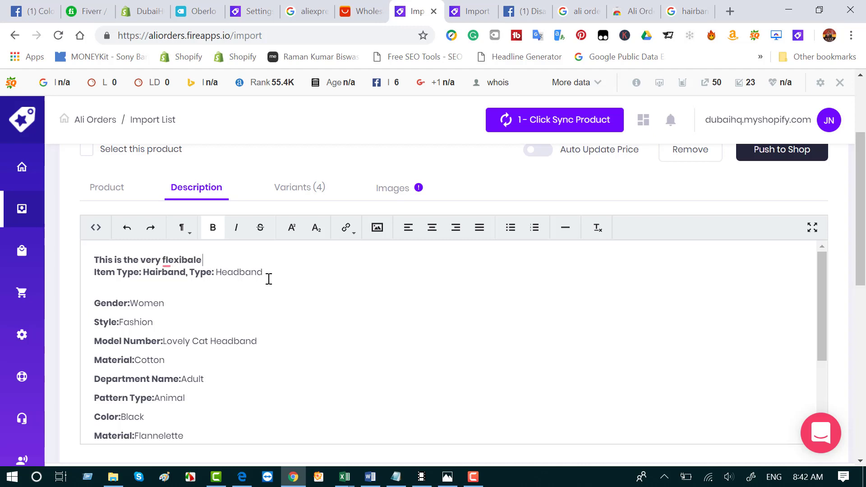
{"action": "type", "text": " hairband for women."}
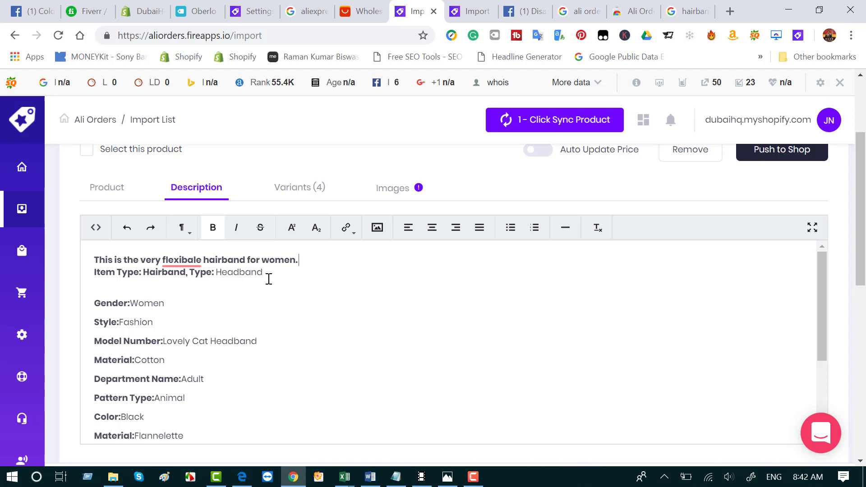
- Continue the paragraph with "Comes with a fashionable design with a lovely cat headband", plus sentences on adult and teen girl use, colors, 15 cm size and elasticity
{"action": "type", "text": "me"}
{"action": "type", "text": "wu"}
{"action": "type", "text": " fashina"}
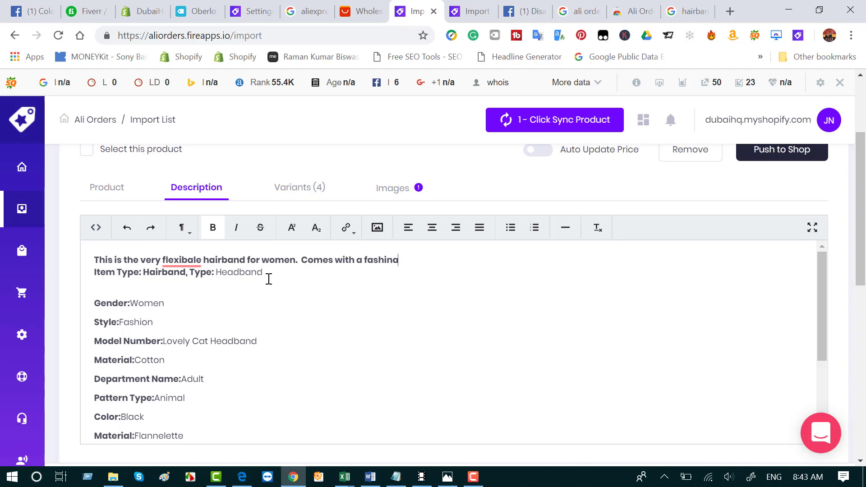
{"action": "type", "text": "lble  deshi"}
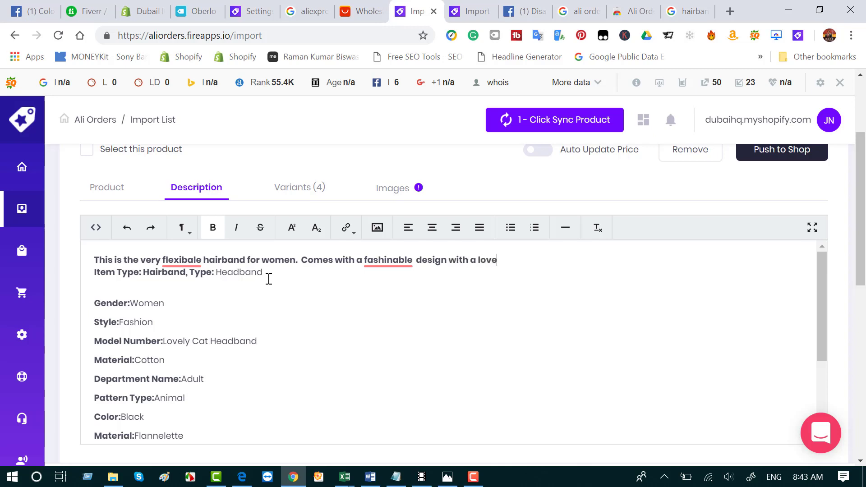
{"action": "type", "text": "cat"}
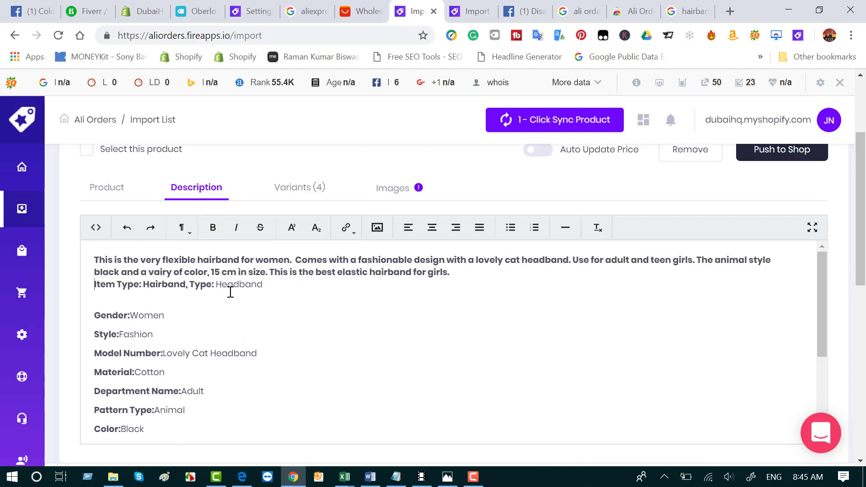
- Delete all the original attribute lines below the new description paragraph, from Item Type through the end
{"action": "left_click", "coordinate": [266, 290], "text": "shift"}
{"action": "left_click_drag", "start_coordinate": [267, 290], "coordinate": [91, 303]}
{"action": "key", "text": "BackSpace"}
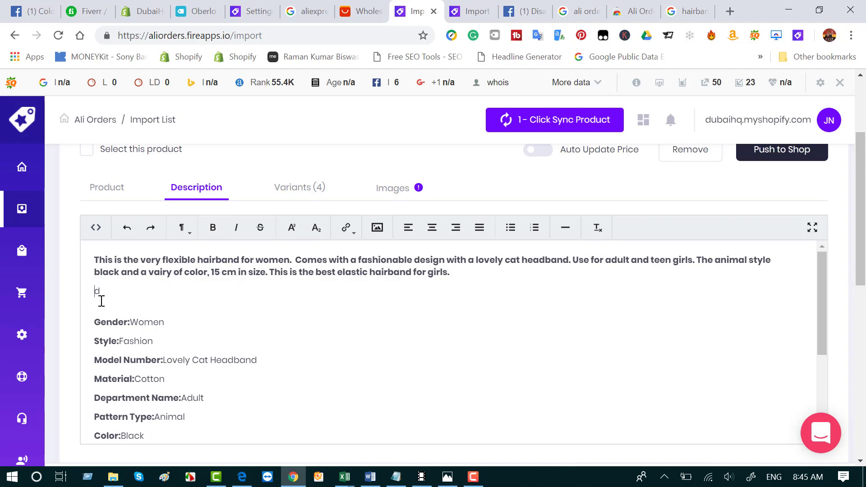
{"action": "left_click", "coordinate": [201, 396], "text": "shift"}
{"action": "left_click_drag", "start_coordinate": [201, 397], "coordinate": [300, 424]}
{"action": "key", "text": "BackSpace"}
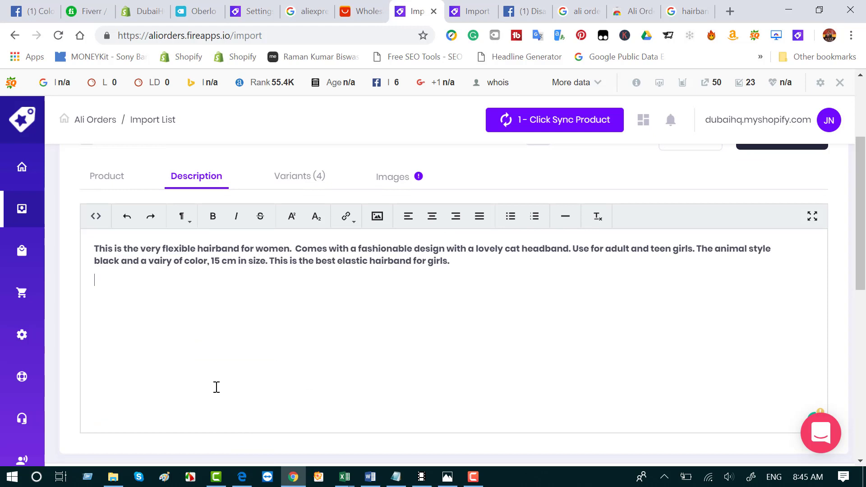
- Add the line "Product Description:" above the paragraph and format it as a large heading
{"action": "scroll", "coordinate": [217, 388], "scroll_direction": "up", "scroll_amount": 3}
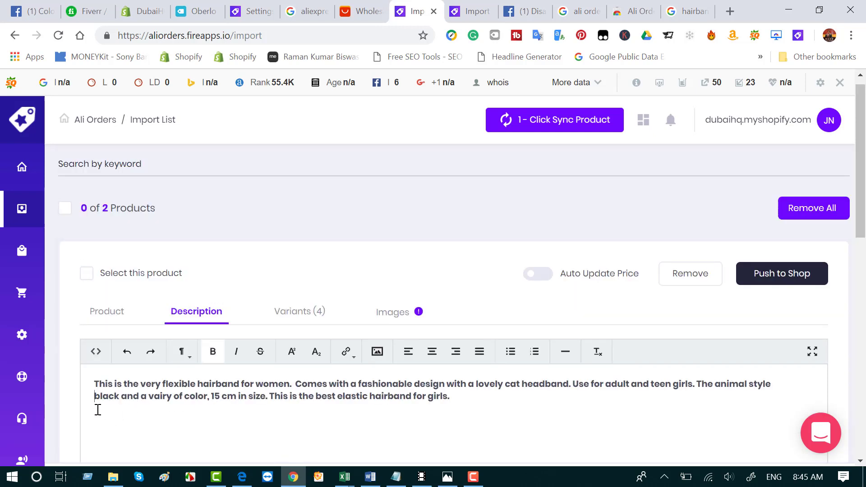
{"action": "left_click", "coordinate": [94, 381]}
{"action": "key", "text": "Return"}
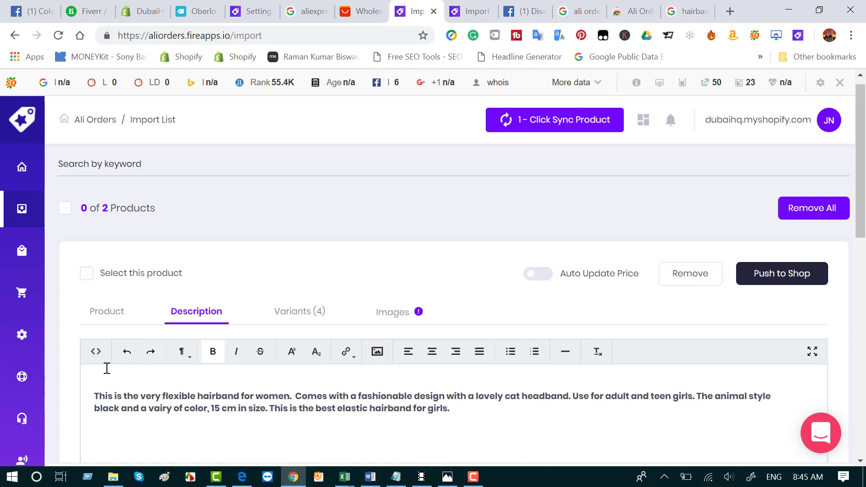
{"action": "type", "text": "Product Description:"}
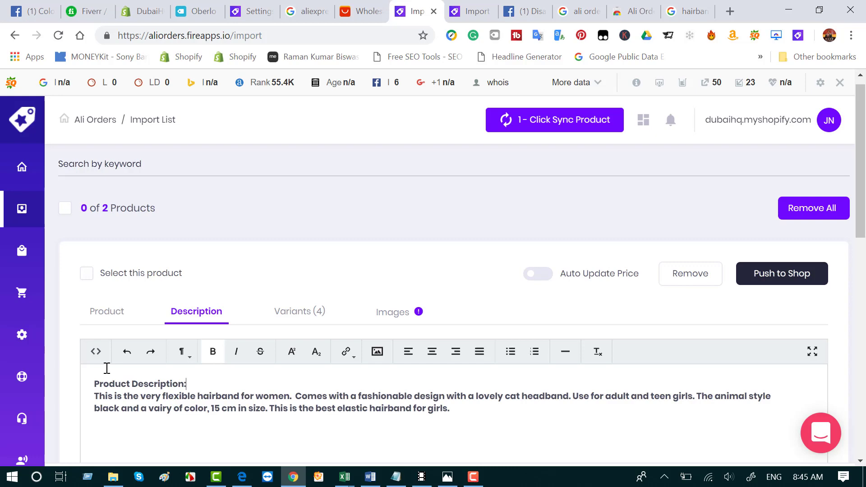
{"action": "left_click", "coordinate": [181, 352]}
{"action": "scroll", "coordinate": [182, 352], "scroll_direction": "down", "scroll_amount": 4}
{"action": "left_click", "coordinate": [218, 246]}
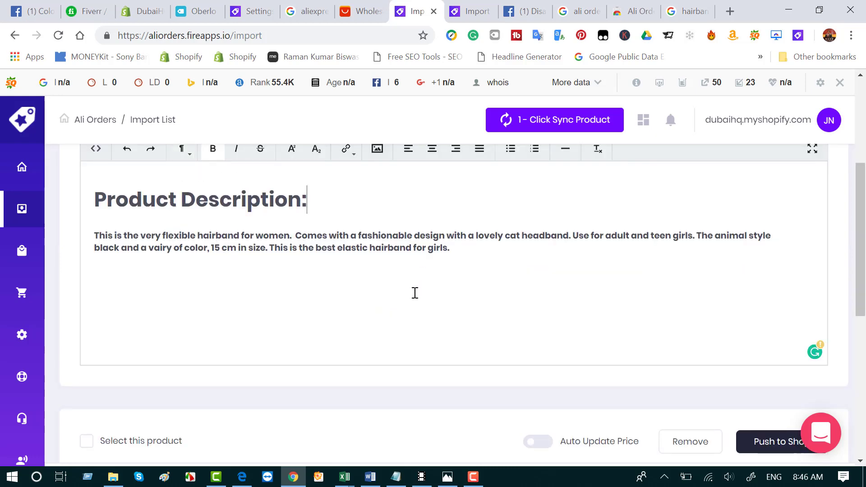
{"action": "scroll", "coordinate": [373, 324], "scroll_direction": "down", "scroll_amount": 4}
{"action": "scroll", "coordinate": [366, 361], "scroll_direction": "up", "scroll_amount": 6}
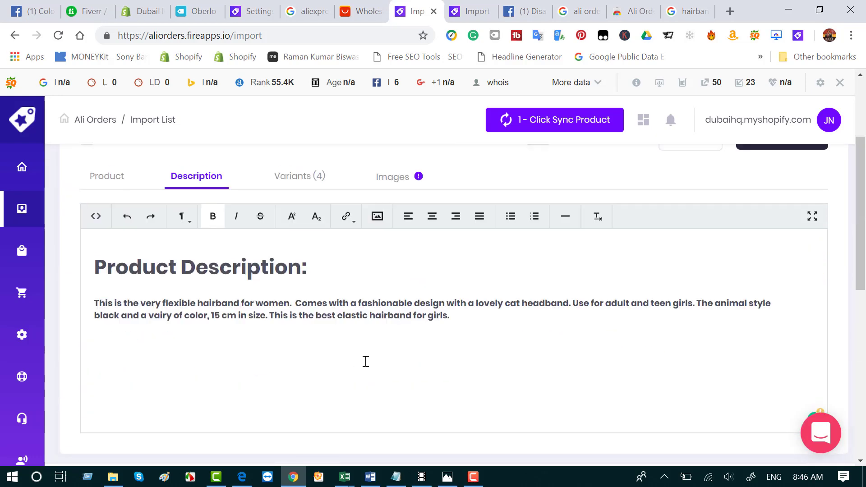
- Check the cat headband's variants and its selected images
{"action": "scroll", "coordinate": [366, 361], "scroll_direction": "up", "scroll_amount": 2}
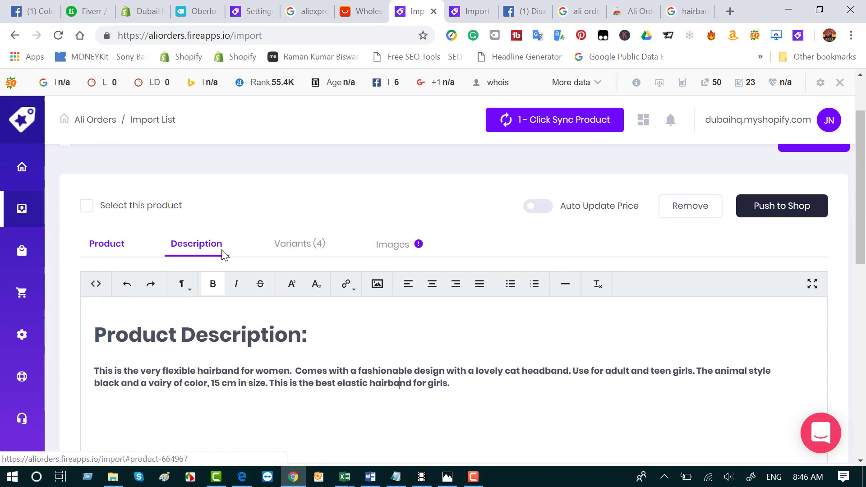
{"action": "left_click", "coordinate": [280, 248]}
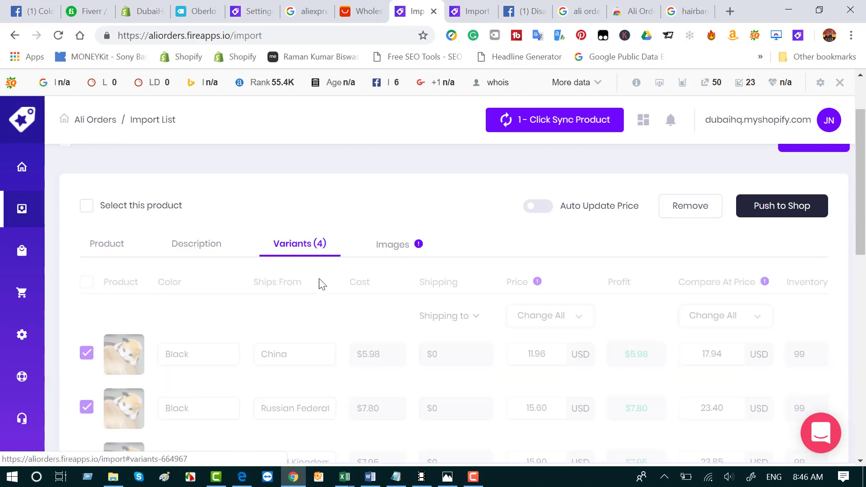
{"action": "left_click", "coordinate": [387, 252]}
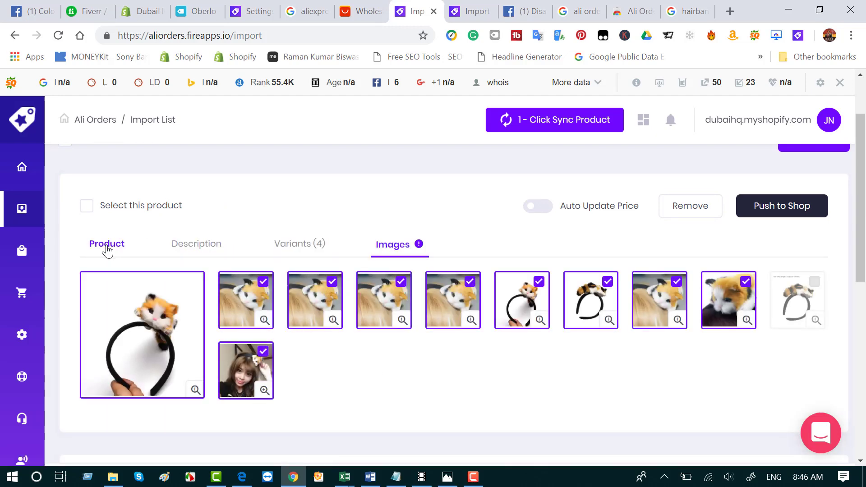
- Append "for girls" to the cat headband's name on Shopify
{"action": "left_click", "coordinate": [107, 246]}
{"action": "scroll", "coordinate": [280, 339], "scroll_direction": "down", "scroll_amount": 2}
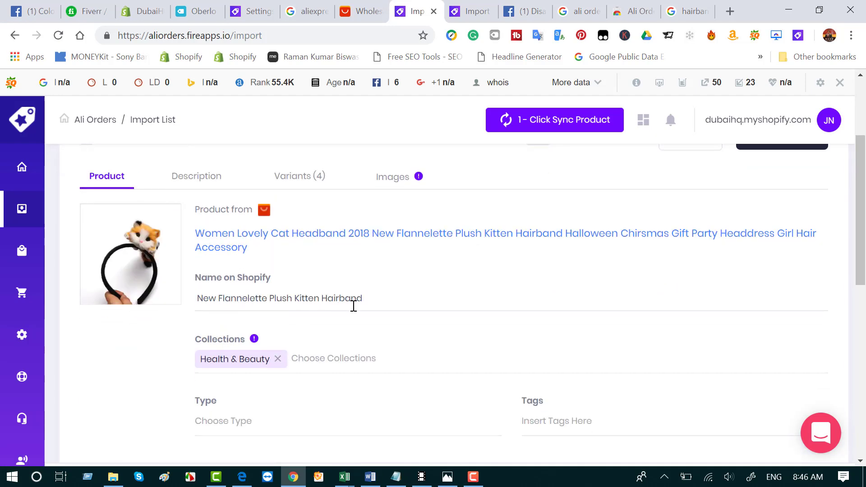
{"action": "left_click", "coordinate": [368, 301]}
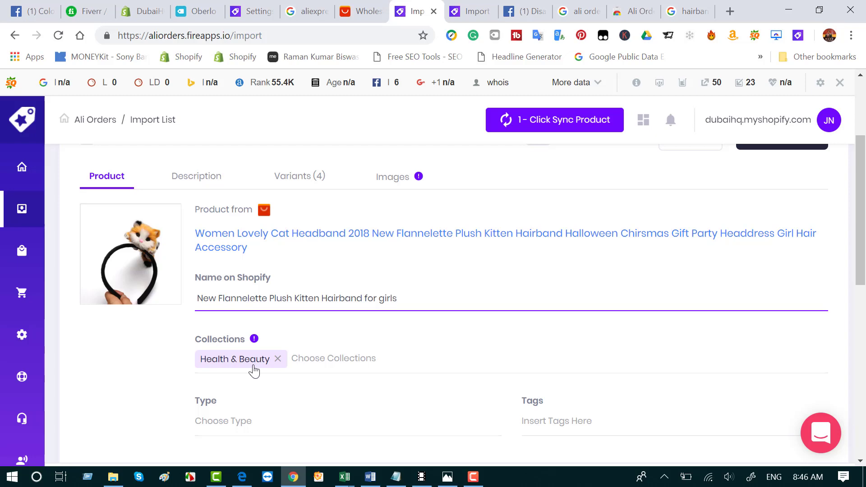
- Push the kitten hairband to the shop and open the pushed product for editing in Shopify
{"action": "scroll", "coordinate": [382, 350], "scroll_direction": "down", "scroll_amount": 5}
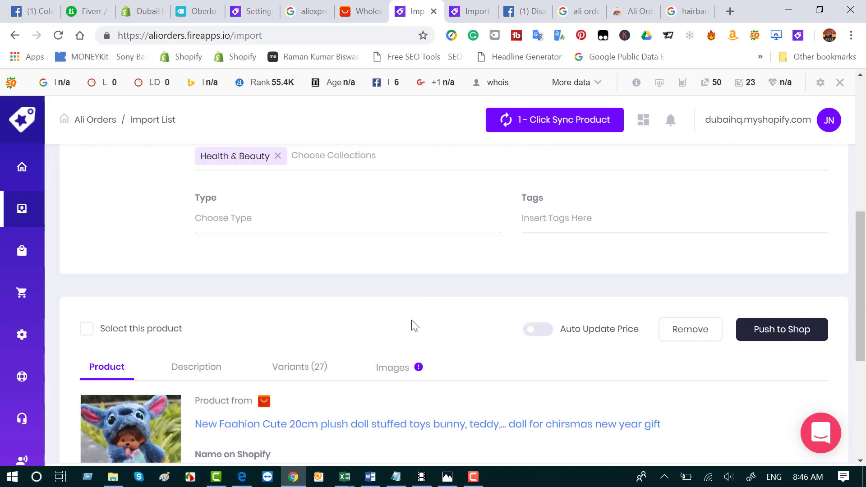
{"action": "scroll", "coordinate": [412, 325], "scroll_direction": "up", "scroll_amount": 8}
{"action": "left_click", "coordinate": [769, 285]}
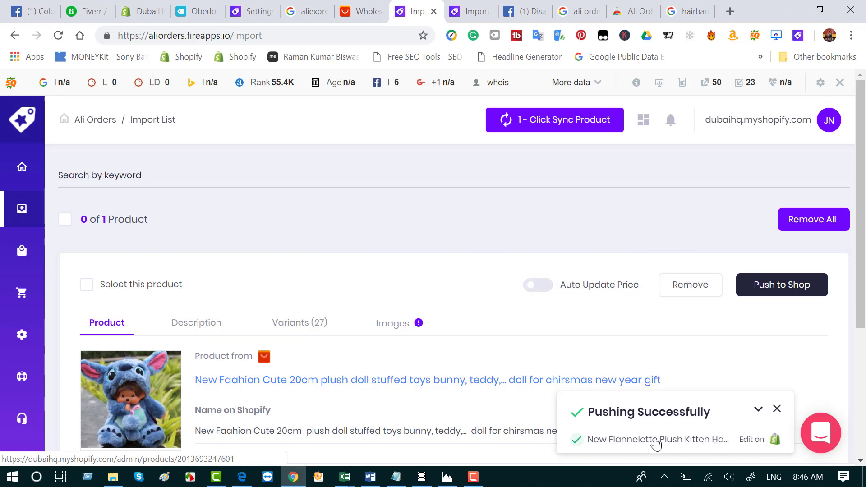
{"action": "left_click", "coordinate": [758, 446]}
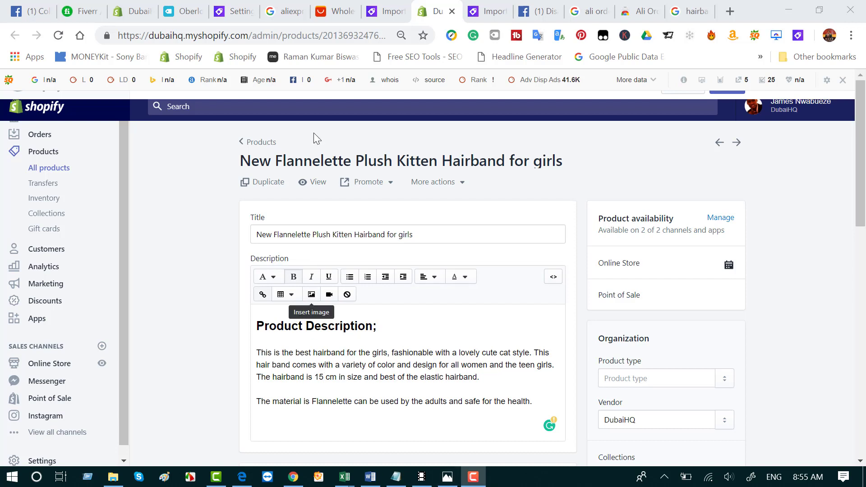
- Check the remaining import list, then review the kitten hairband's title and description in the Shopify admin, noting where "hairband" is used
{"action": "left_click", "coordinate": [392, 13]}
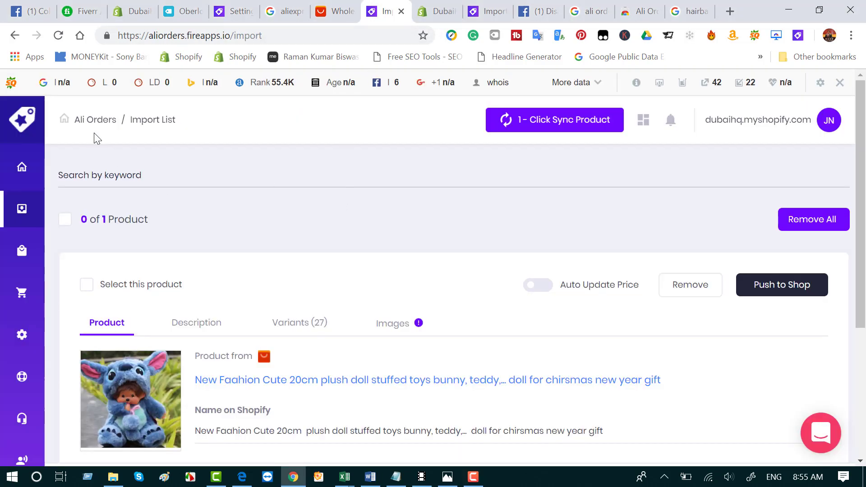
{"action": "left_click", "coordinate": [435, 12]}
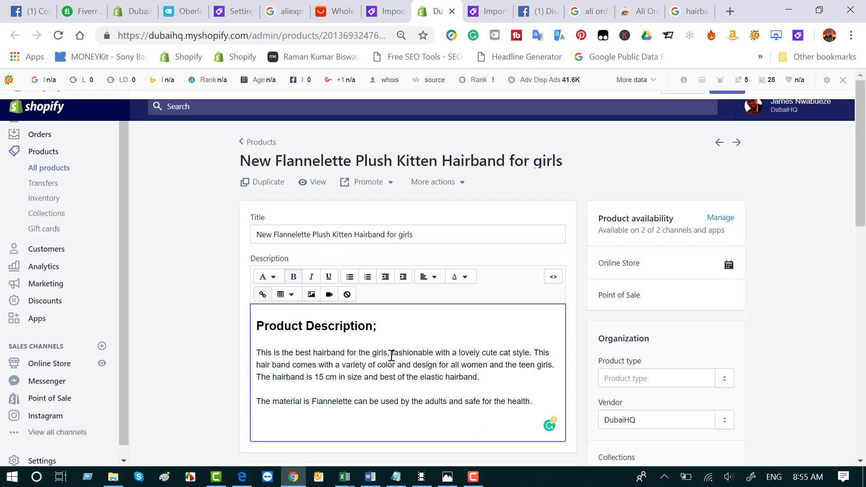
{"action": "left_click", "coordinate": [395, 235]}
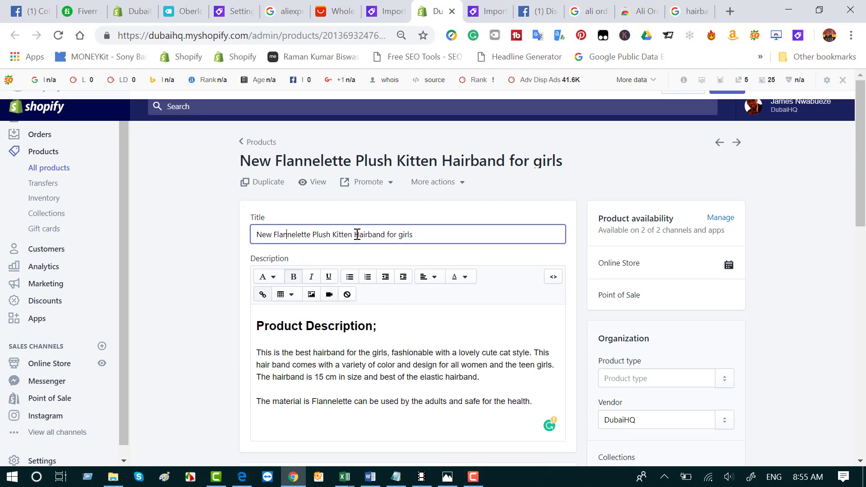
{"action": "left_click_drag", "start_coordinate": [354, 234], "coordinate": [383, 239]}
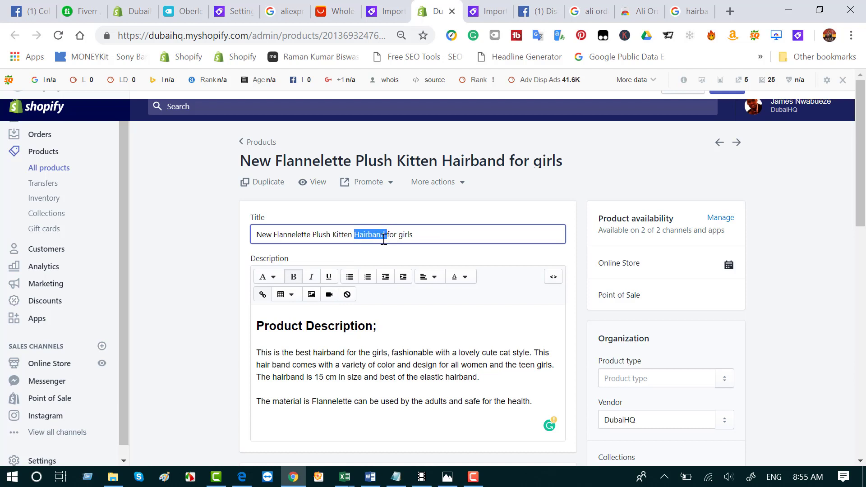
{"action": "left_click", "coordinate": [419, 233]}
{"action": "scroll", "coordinate": [319, 373], "scroll_direction": "down", "scroll_amount": 1}
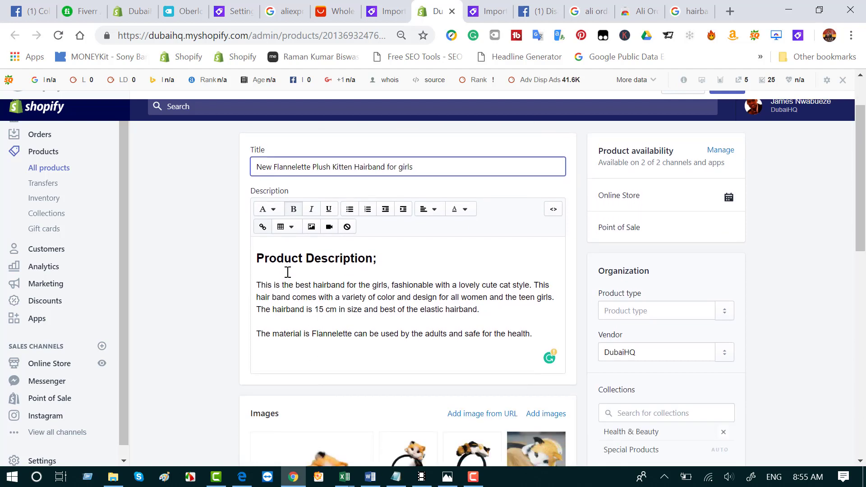
{"action": "left_click_drag", "start_coordinate": [314, 285], "coordinate": [347, 285]}
{"action": "left_click", "coordinate": [333, 297]}
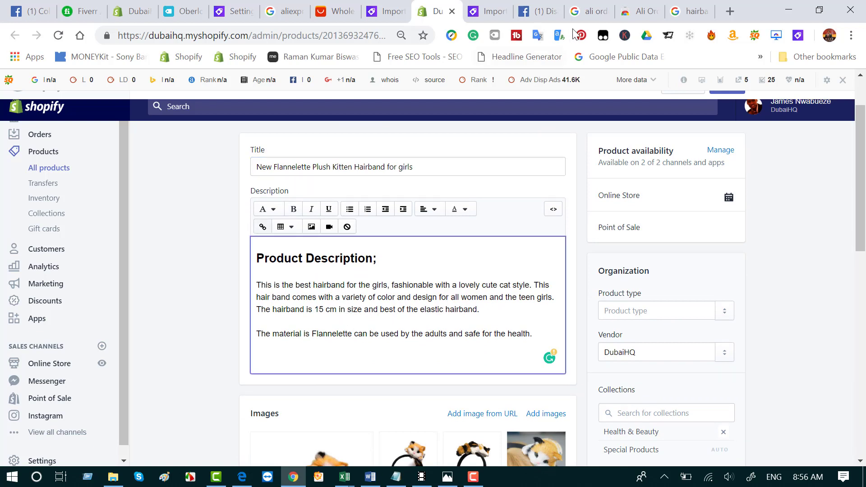
- Return to the kitten hairband's Shopify product page and open its view in the online store
{"action": "left_click", "coordinate": [591, 13]}
{"action": "key", "text": "ctrl+shift+Tab"}
{"action": "scroll", "coordinate": [579, 373], "scroll_direction": "up", "scroll_amount": 1}
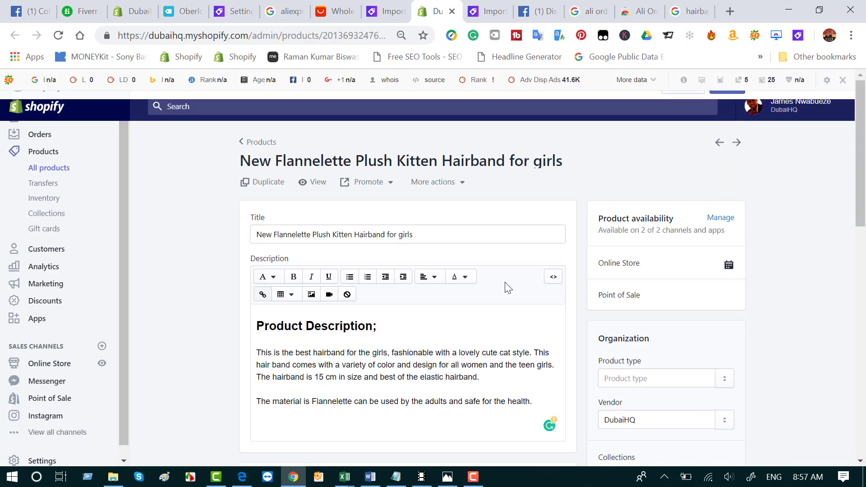
{"action": "left_click", "coordinate": [323, 182]}
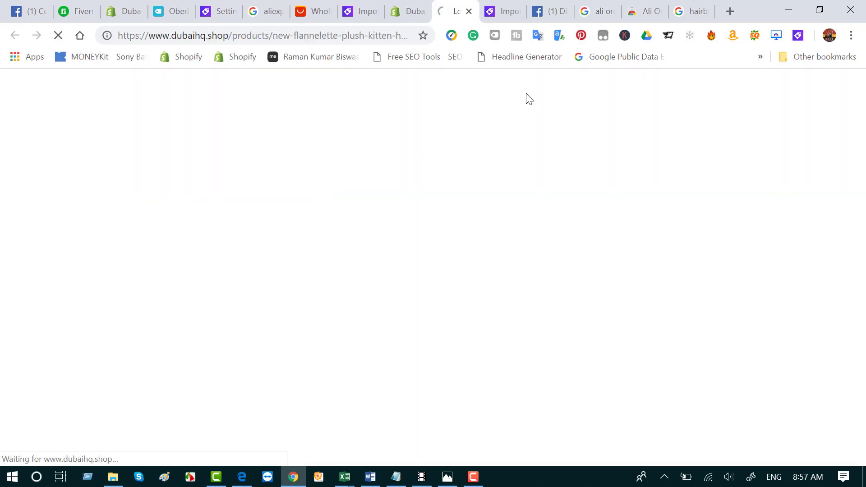